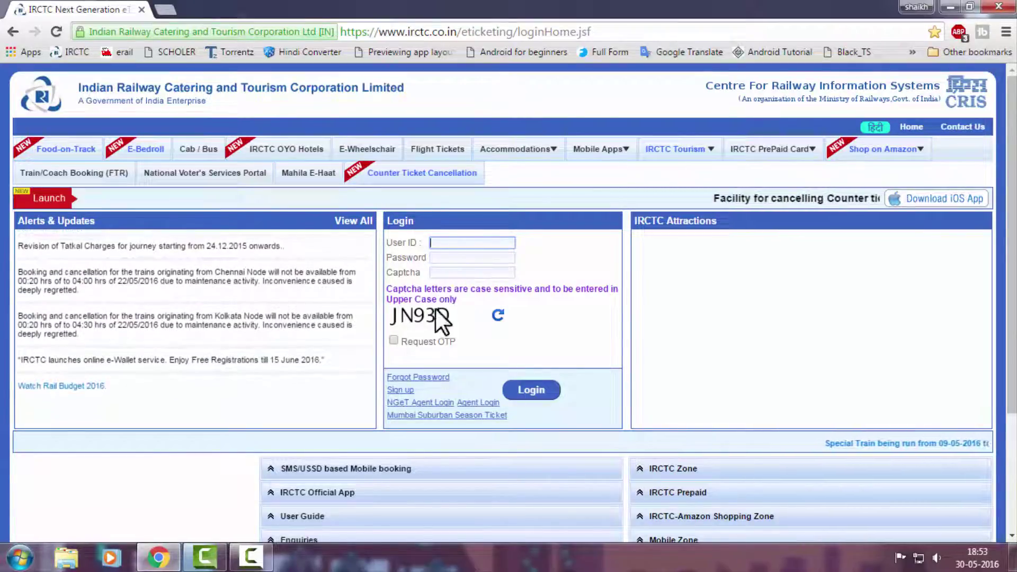
Go from the login page to the Individual Registration sign-up form via the Sign up link
click(403, 390)
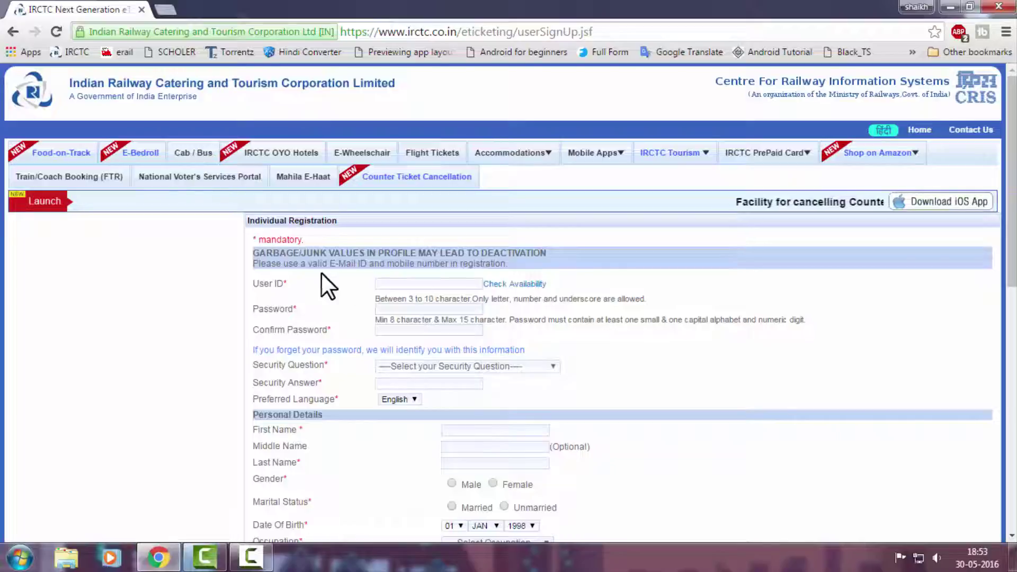
Enter a candidate user ID and run the availability check
click(421, 285)
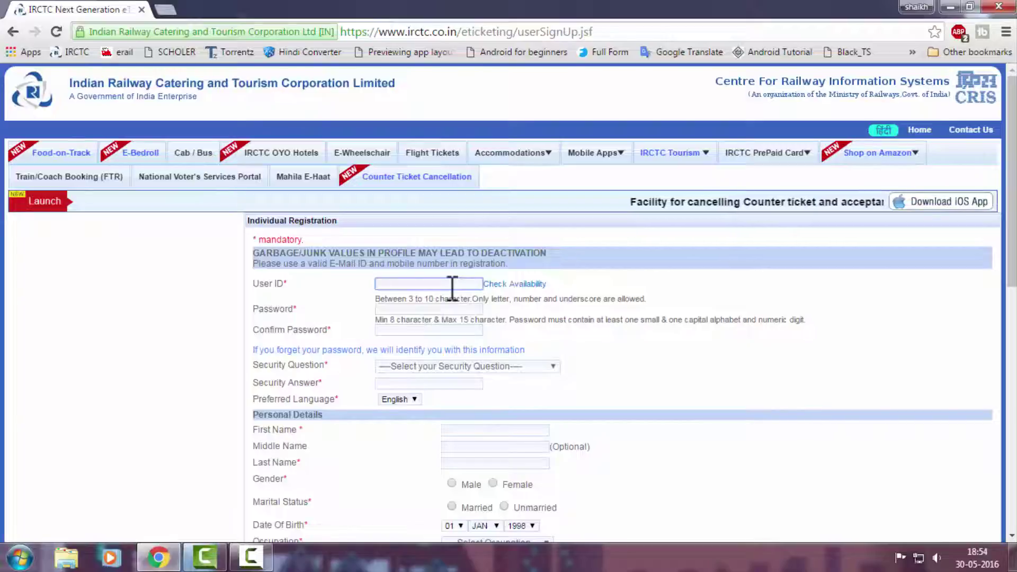
text(G)
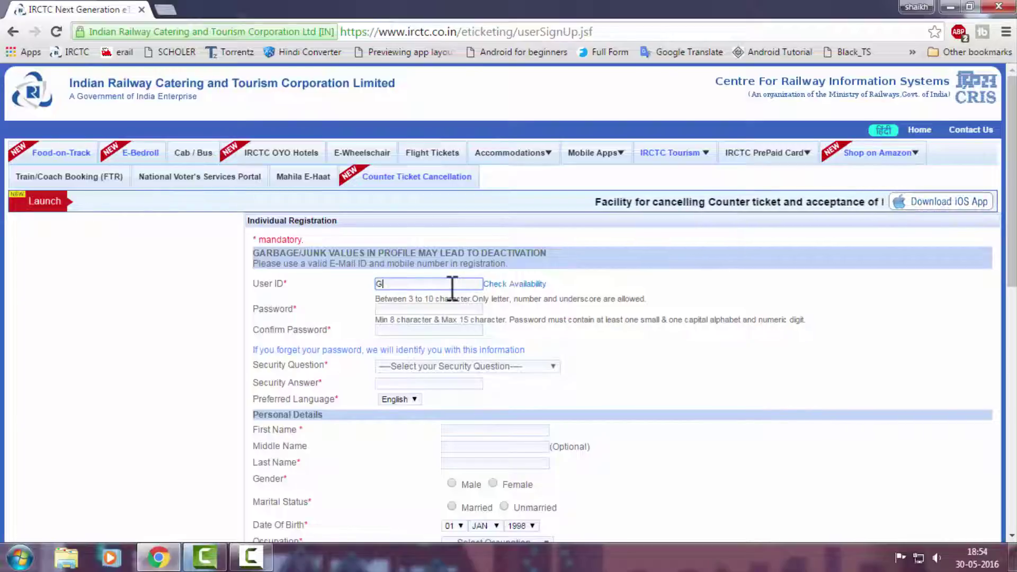
text(OVIND)
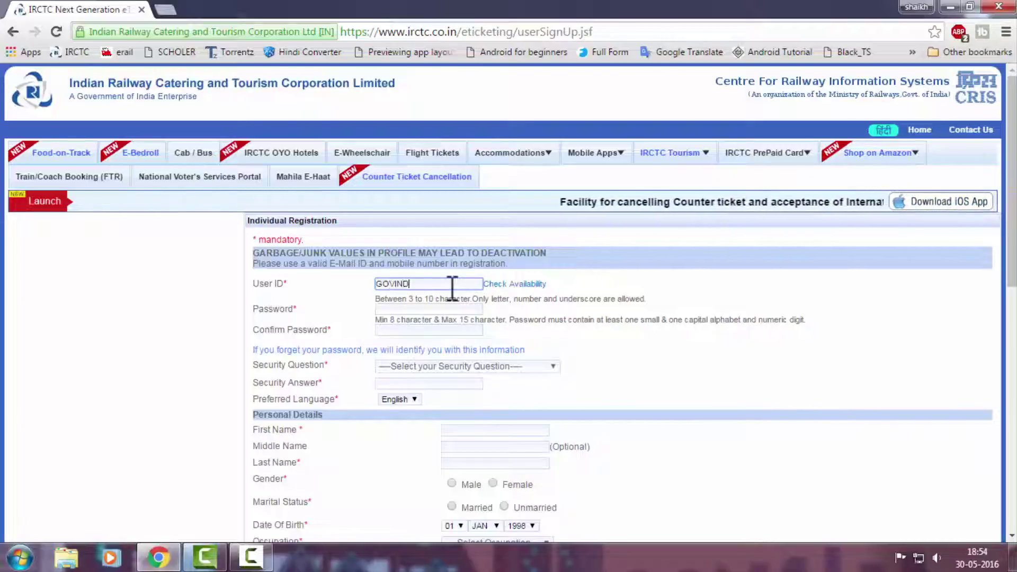
key(BackSpace)
key(BackSpace)
key(BackSpace)
key(BackSpace)
key(BackSpace)
key(BackSpace)
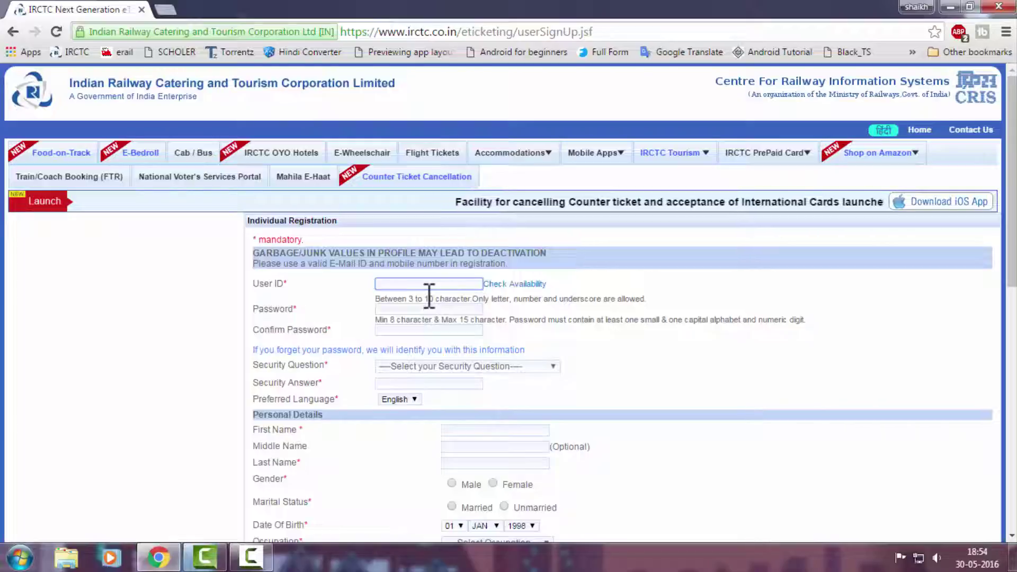
text(govind)
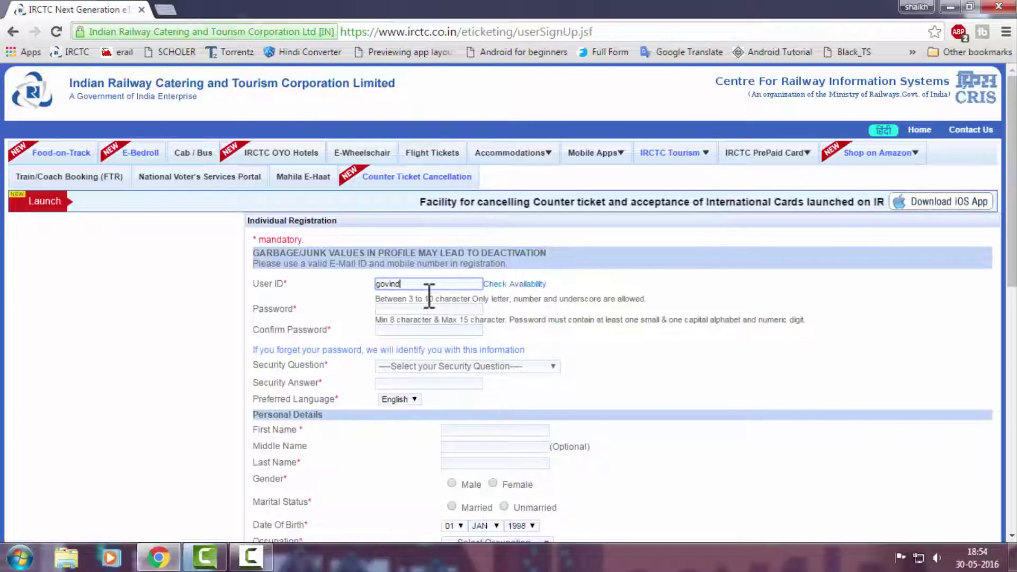
text(889)
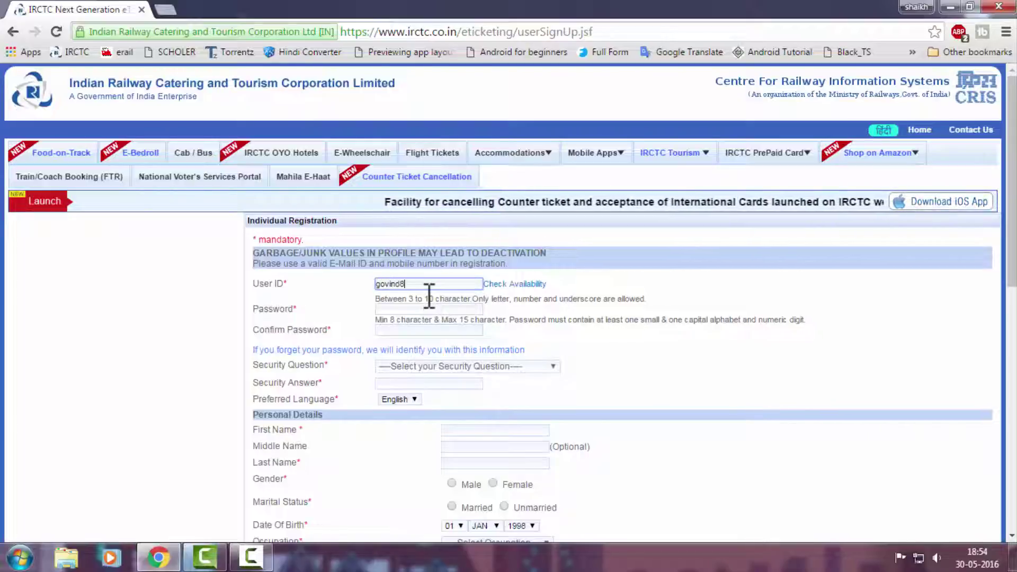
click(514, 284)
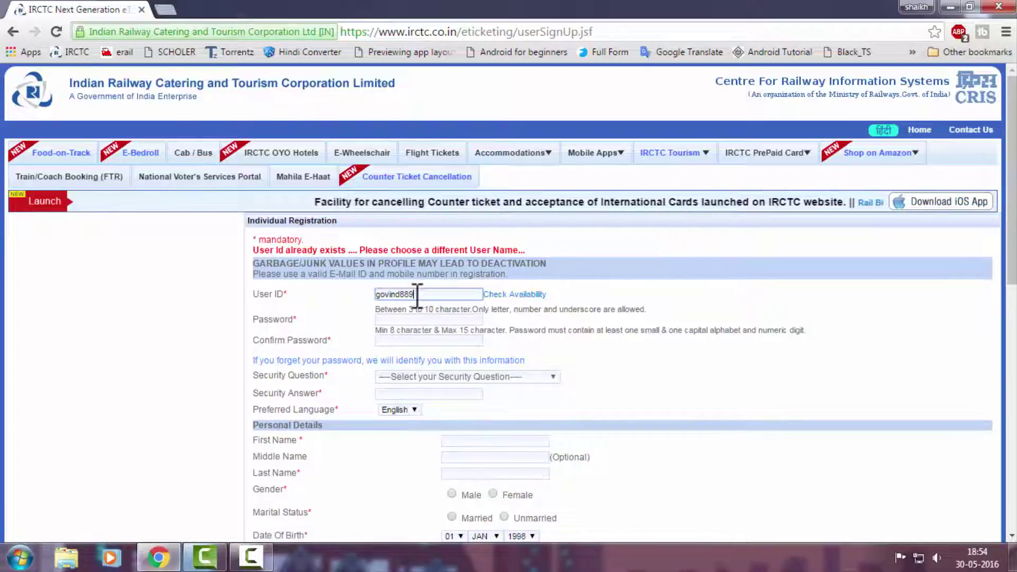
Change the user ID's trailing digits and recheck until it is reported available
drag(415, 295, 405, 298)
text(7)
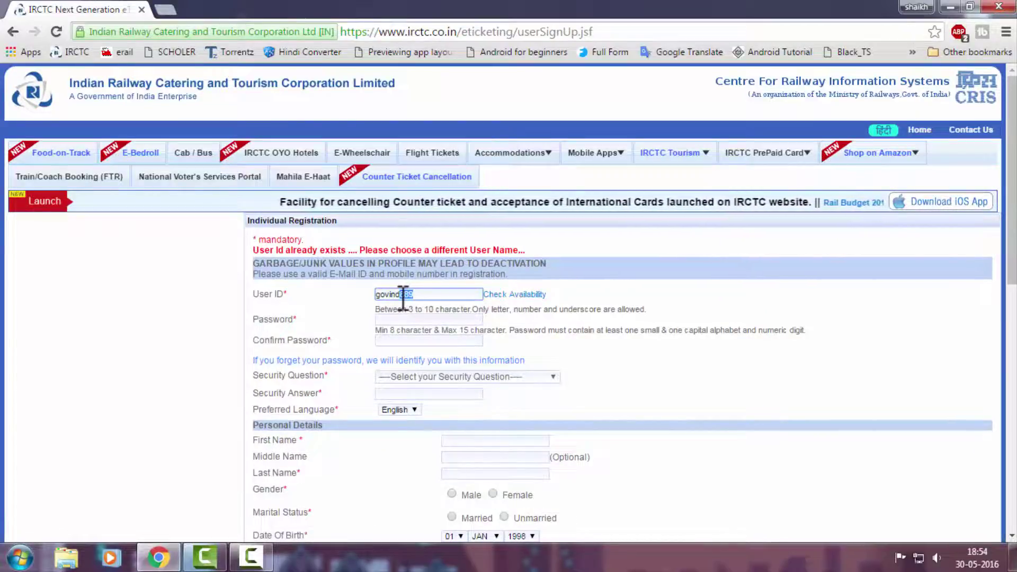
text(89)
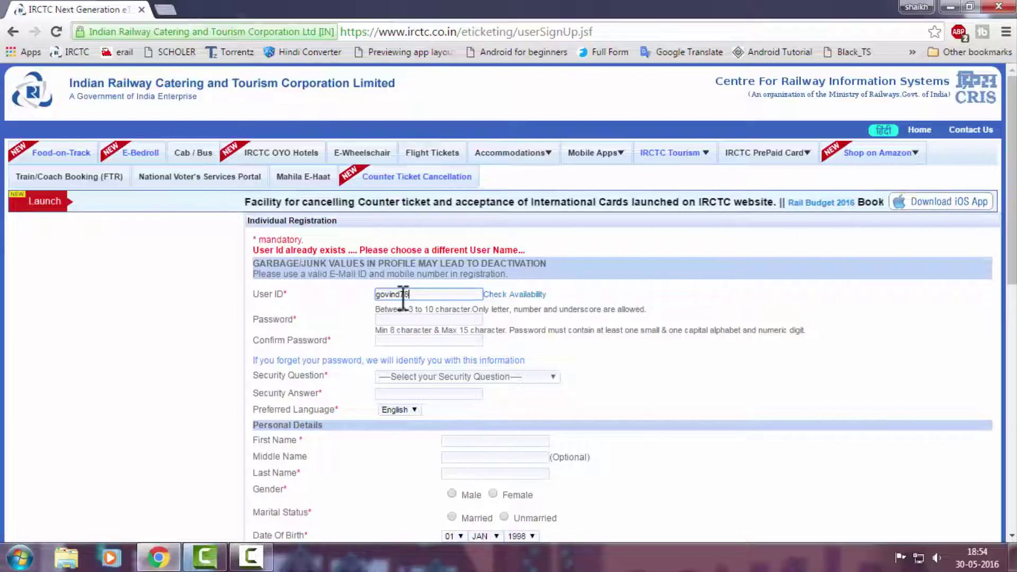
click(529, 295)
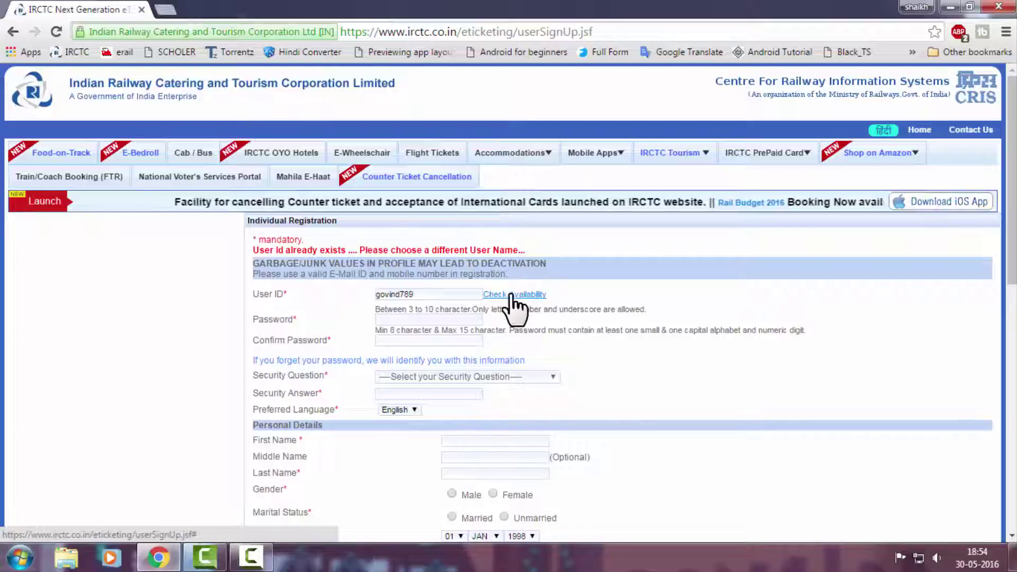
drag(424, 294, 396, 303)
text(1447)
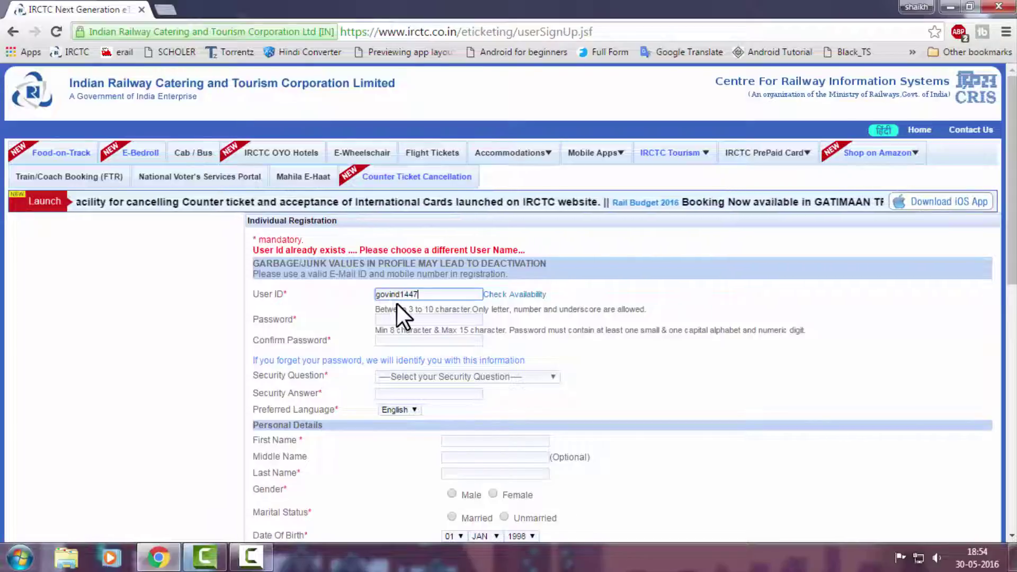
key(Left)
key(Left)
key(Left)
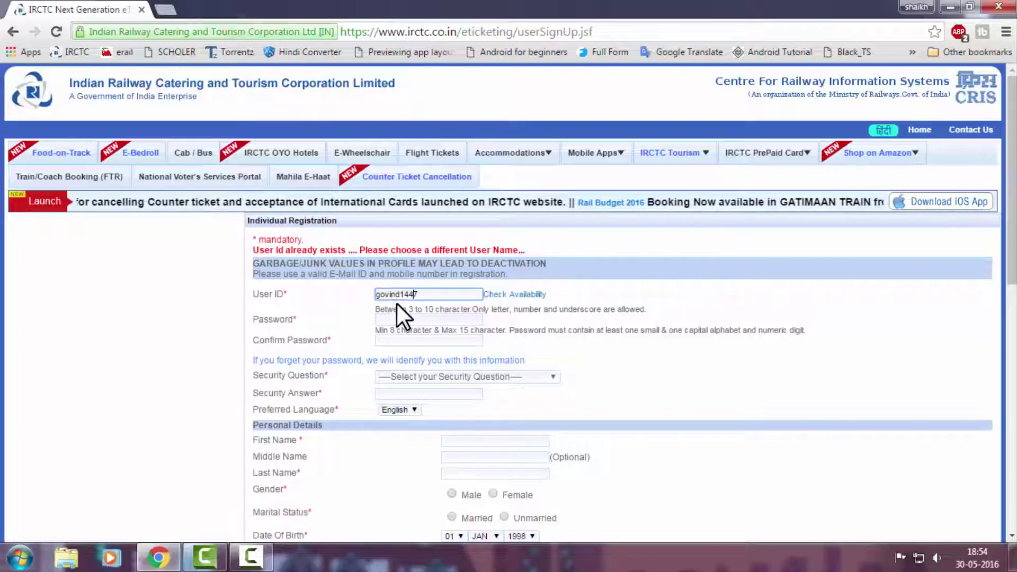
key(BackSpace)
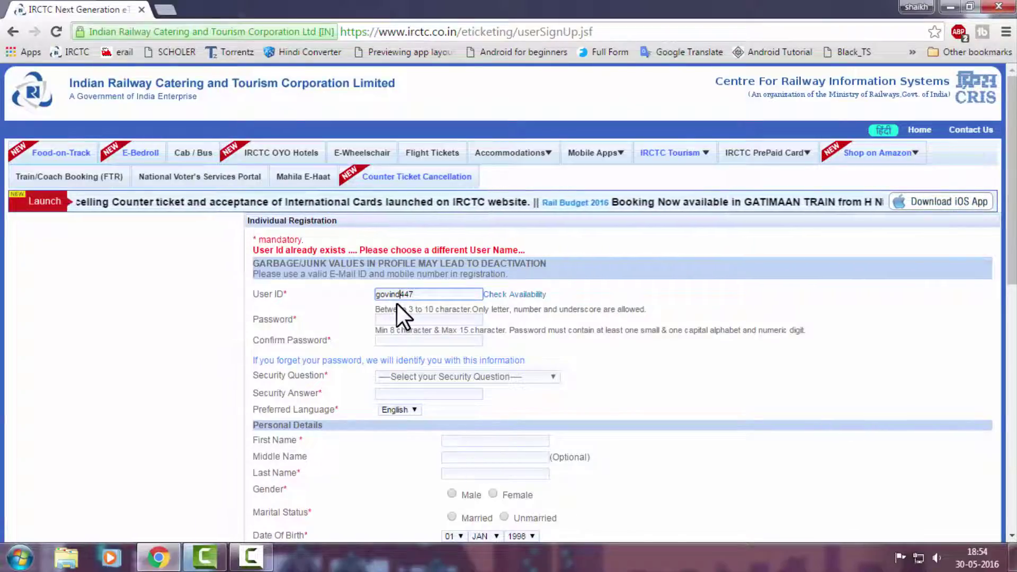
click(524, 298)
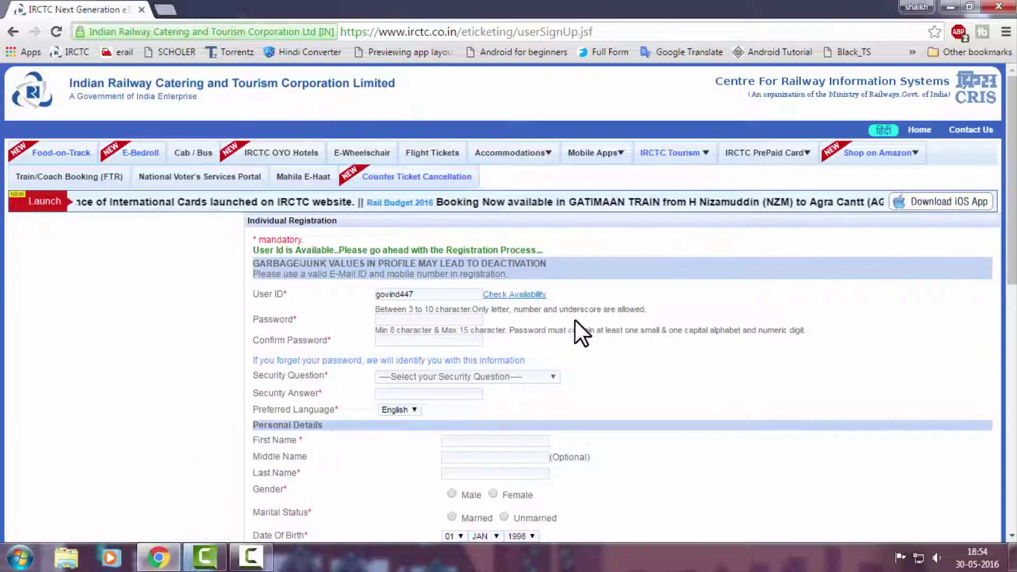
Enter the account password in both Password and Confirm Password
click(439, 320)
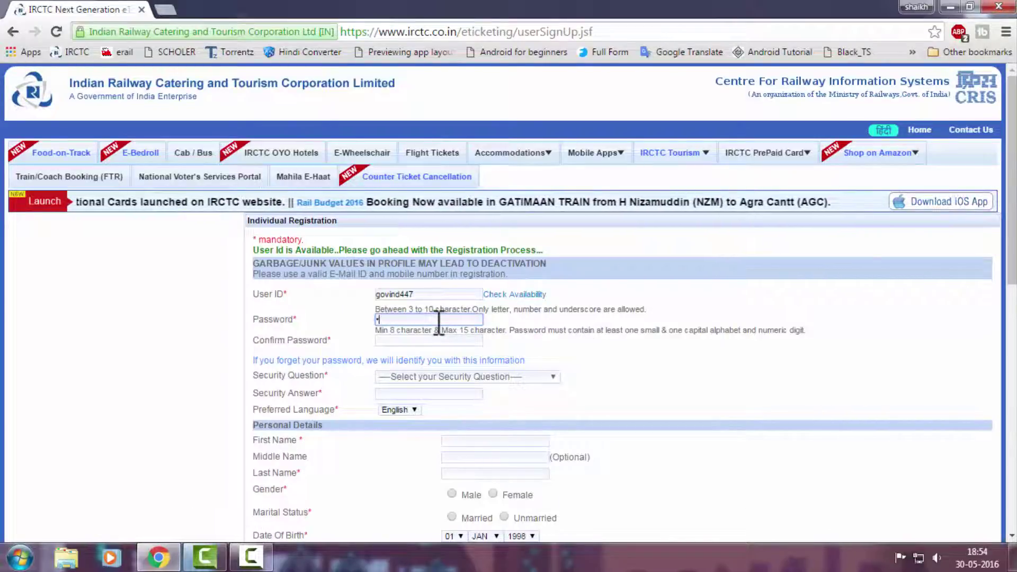
text(•••••••••)
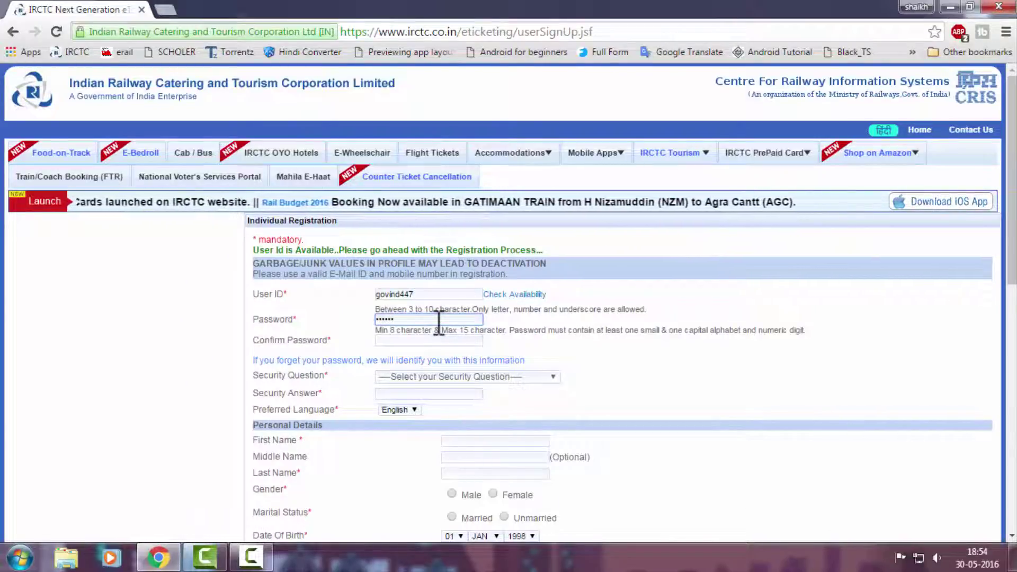
text(••)
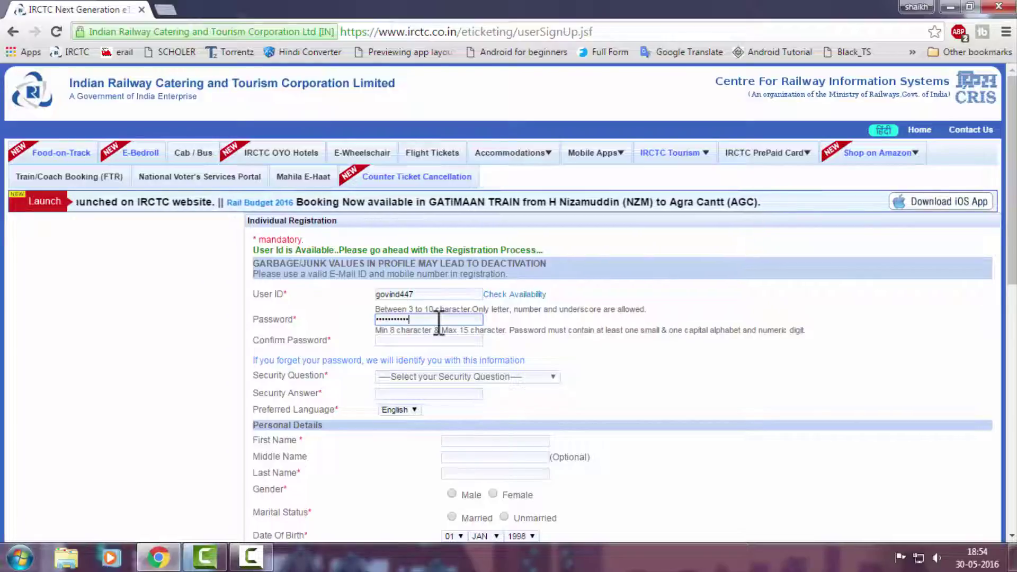
click(414, 342)
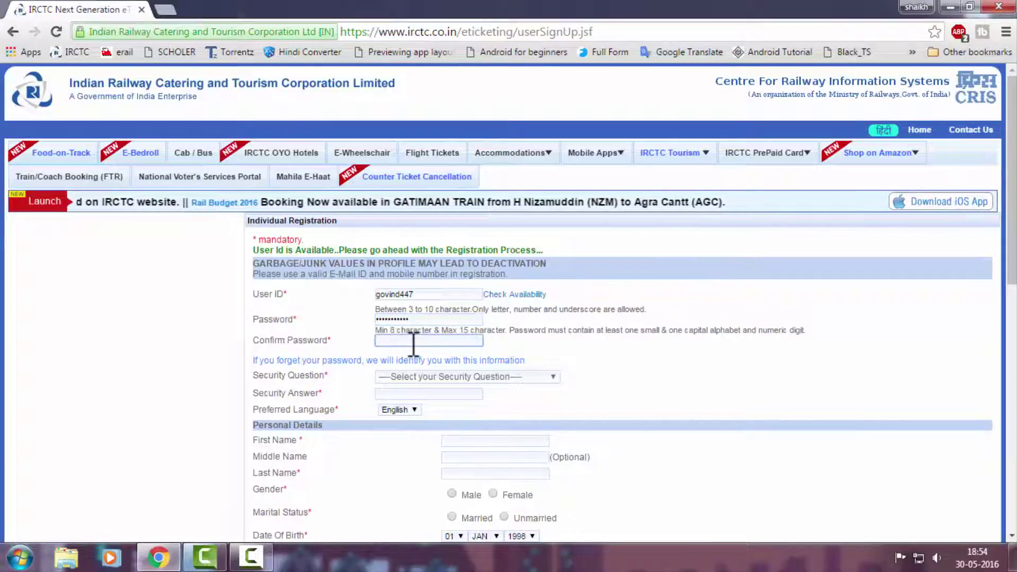
text(••••••••)
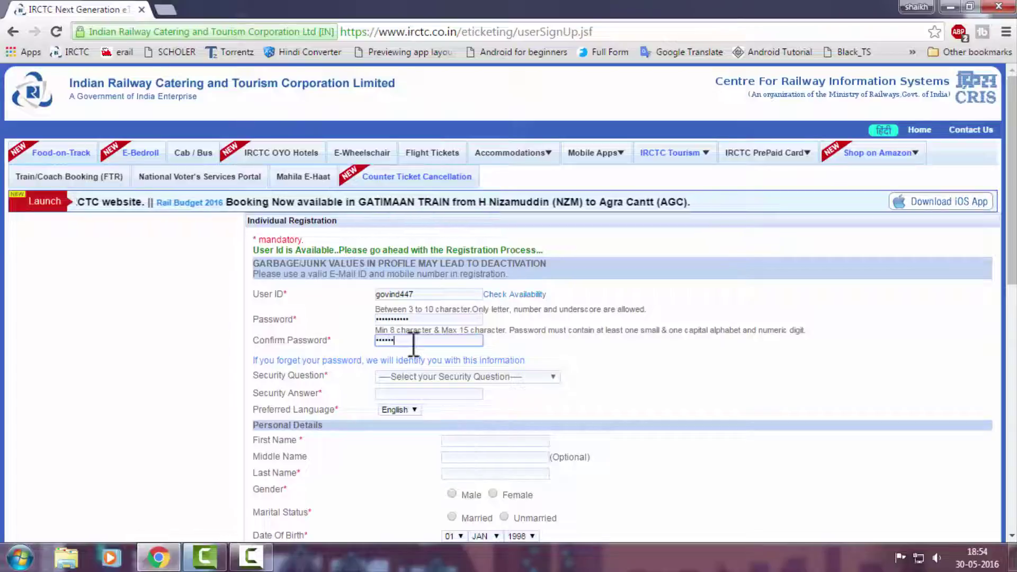
text(•••)
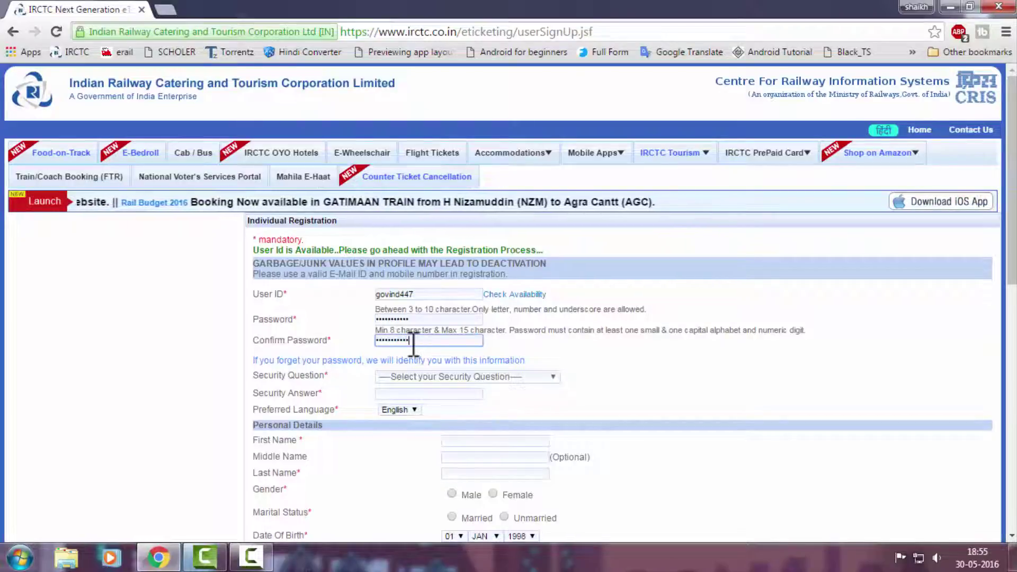
Choose 'What was the name of your first school?' and type its security answer
scroll(476, 364, down, 3)
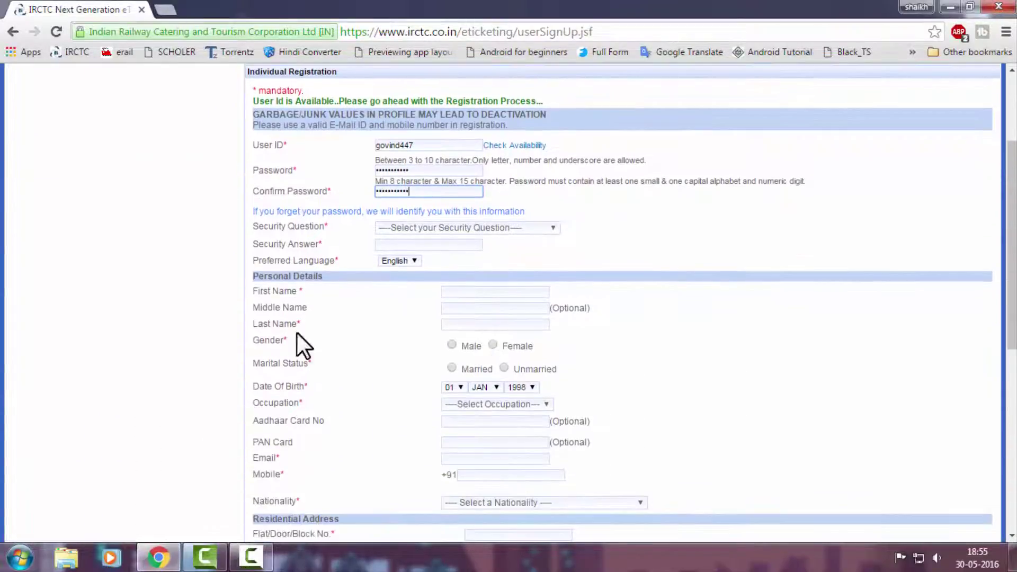
click(422, 229)
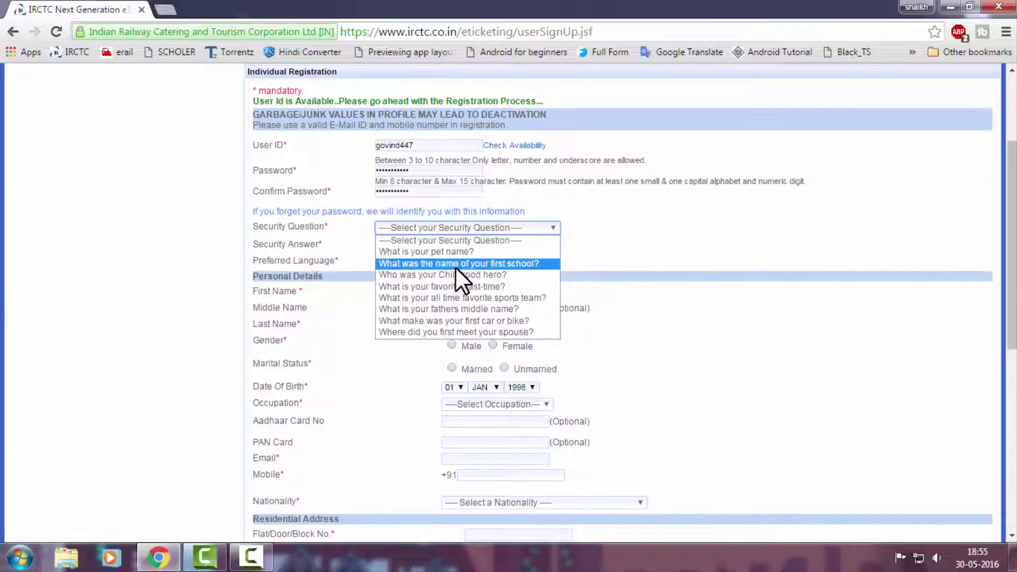
click(491, 268)
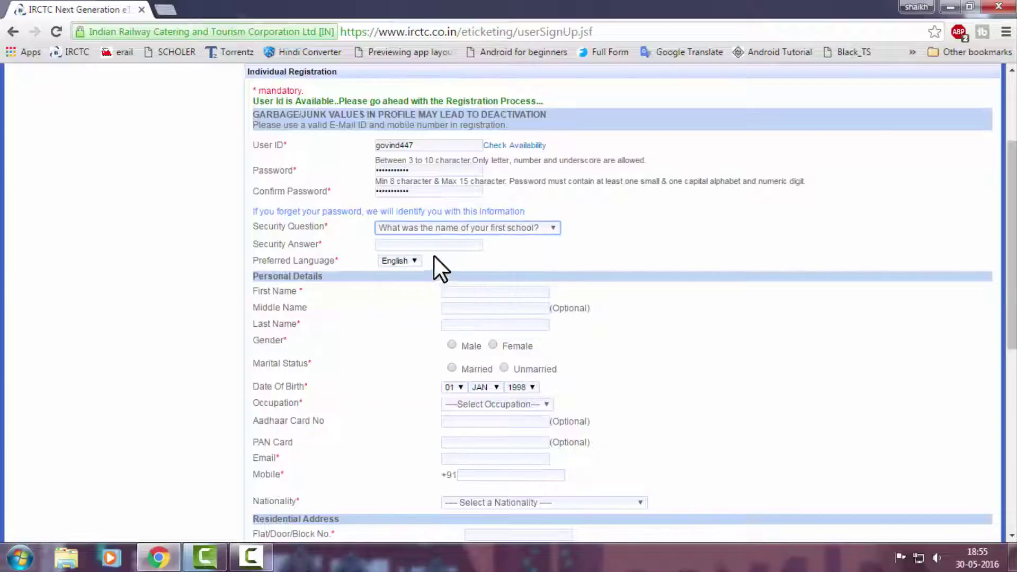
click(436, 245)
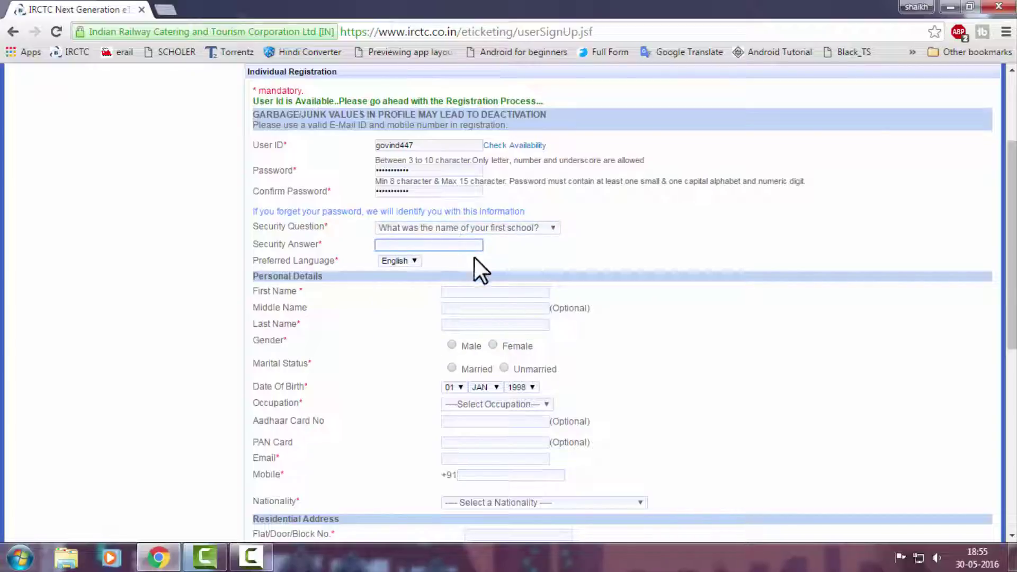
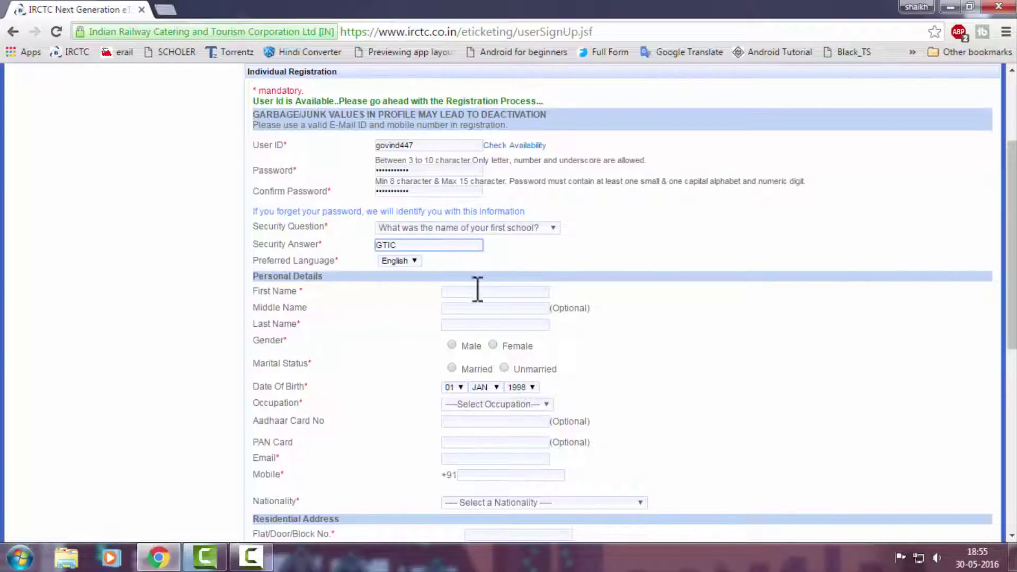
scroll(474, 265, down, 3)
Fill in the first and last name and set the gender to Male
click(496, 146)
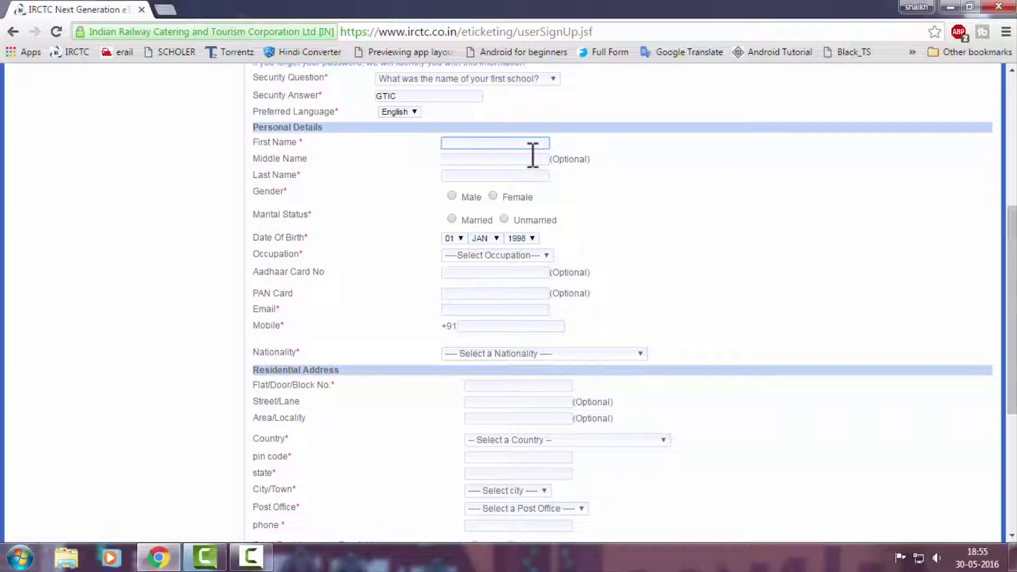
click(500, 176)
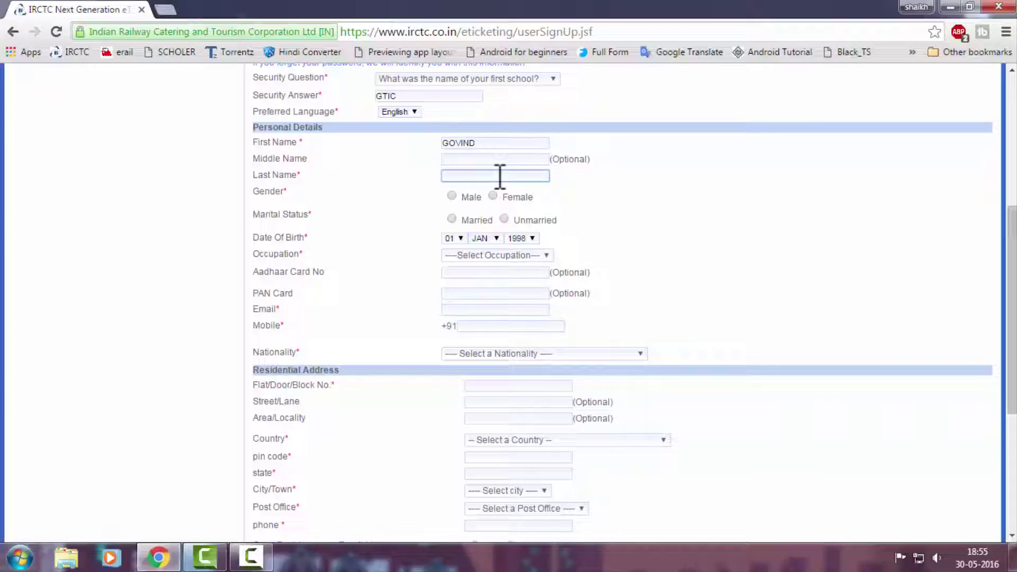
scroll(511, 233, down, 1)
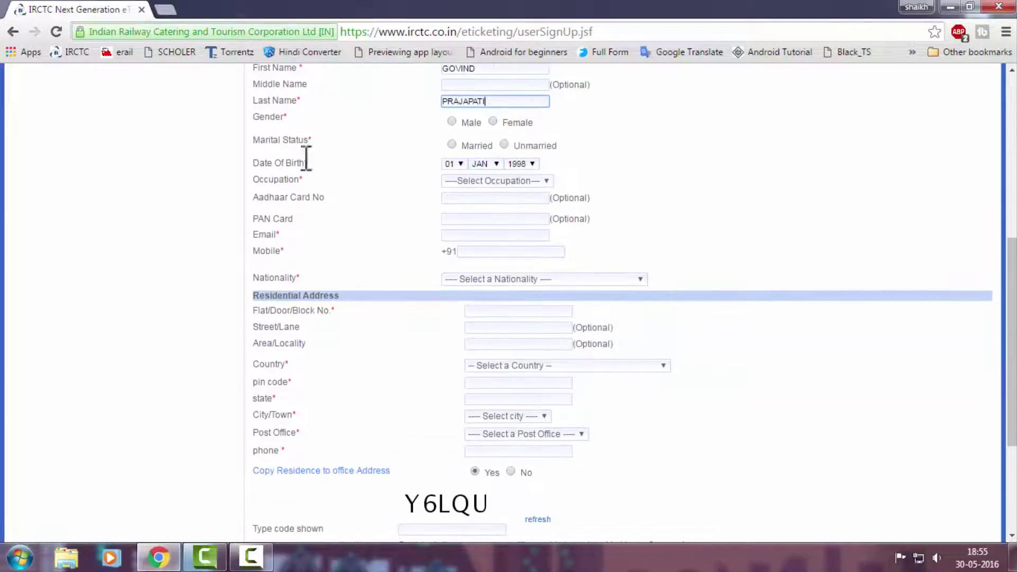
click(452, 121)
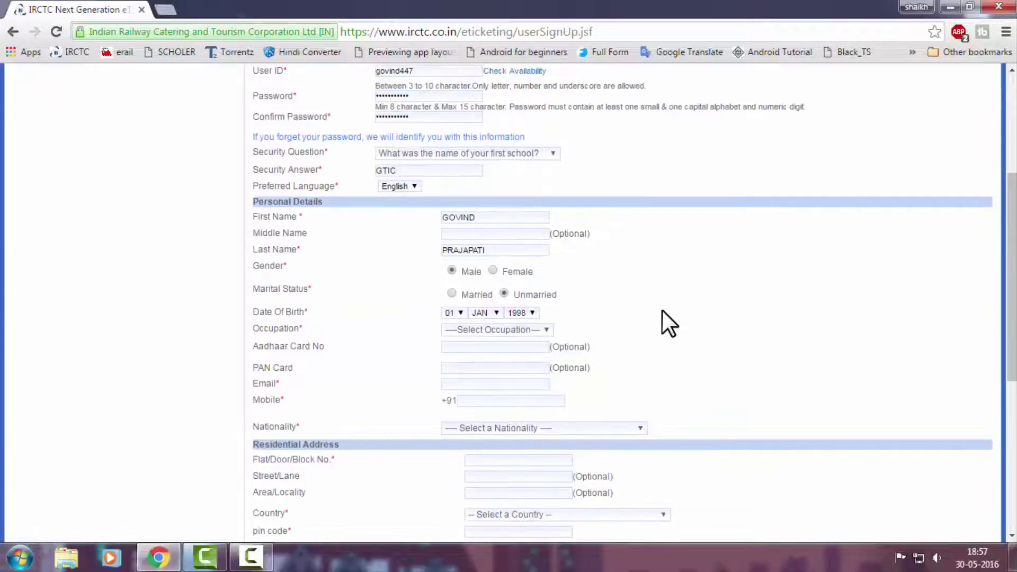
click(457, 316)
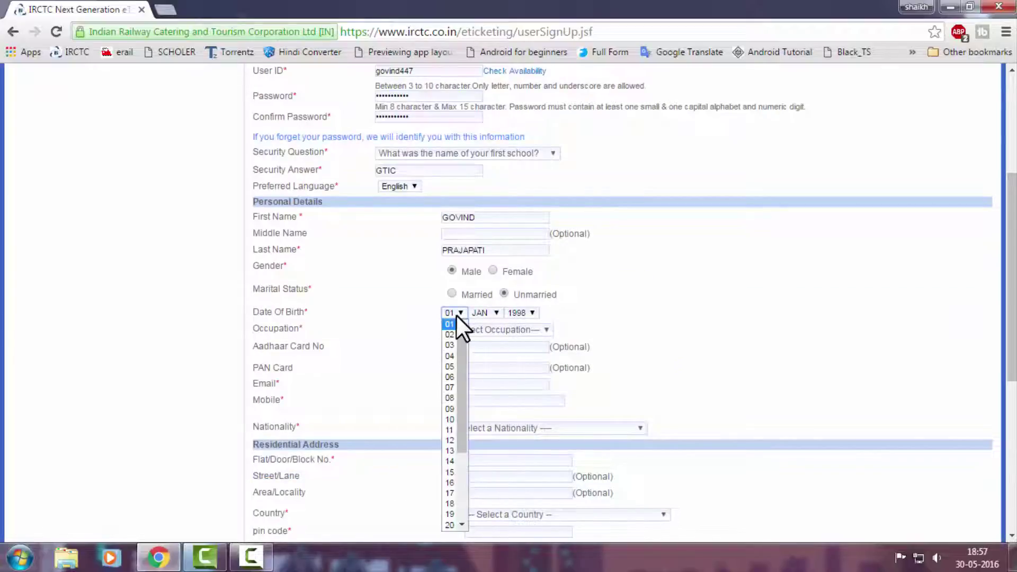
click(449, 421)
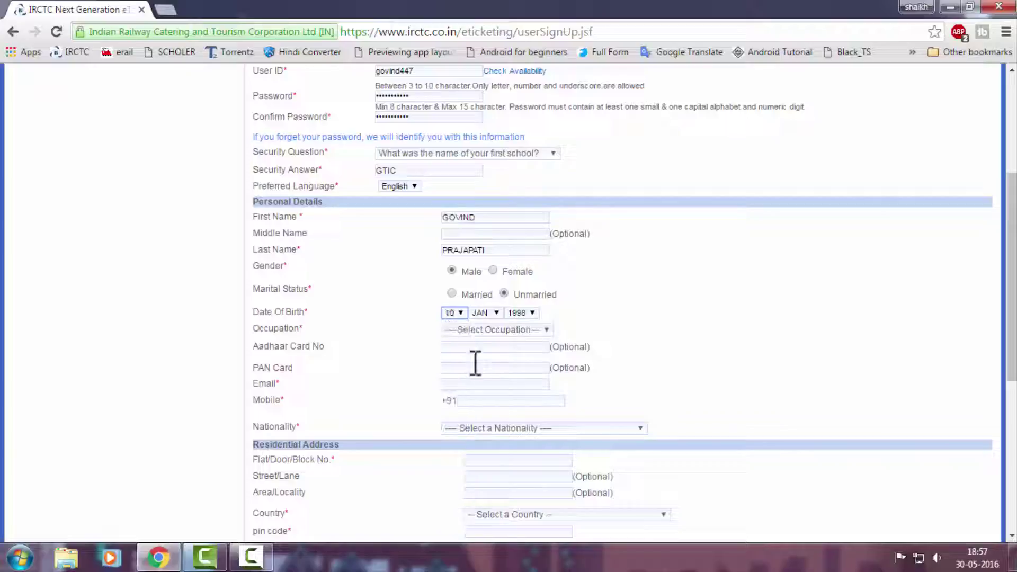
click(493, 312)
click(490, 421)
click(528, 313)
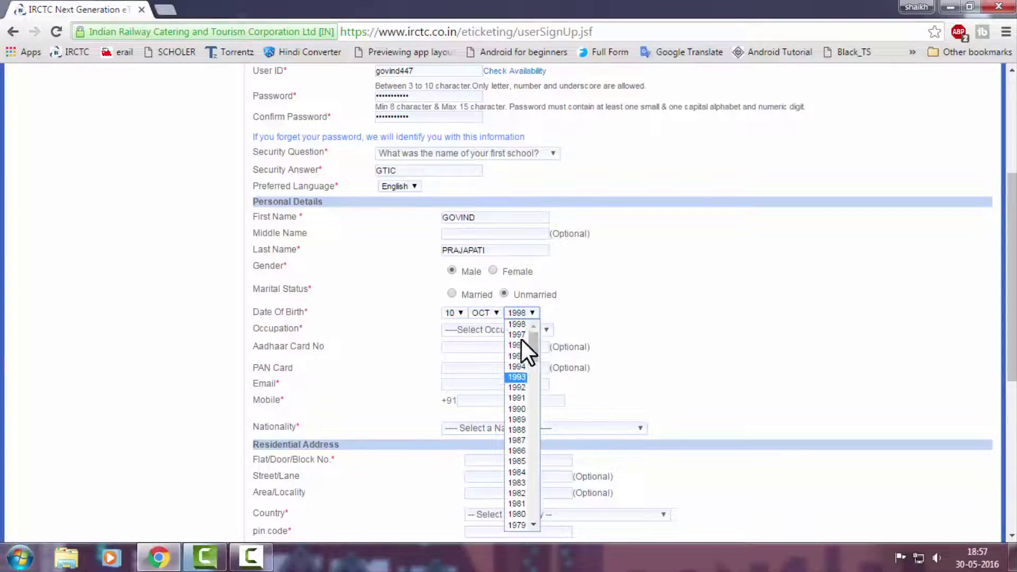
click(520, 345)
click(498, 333)
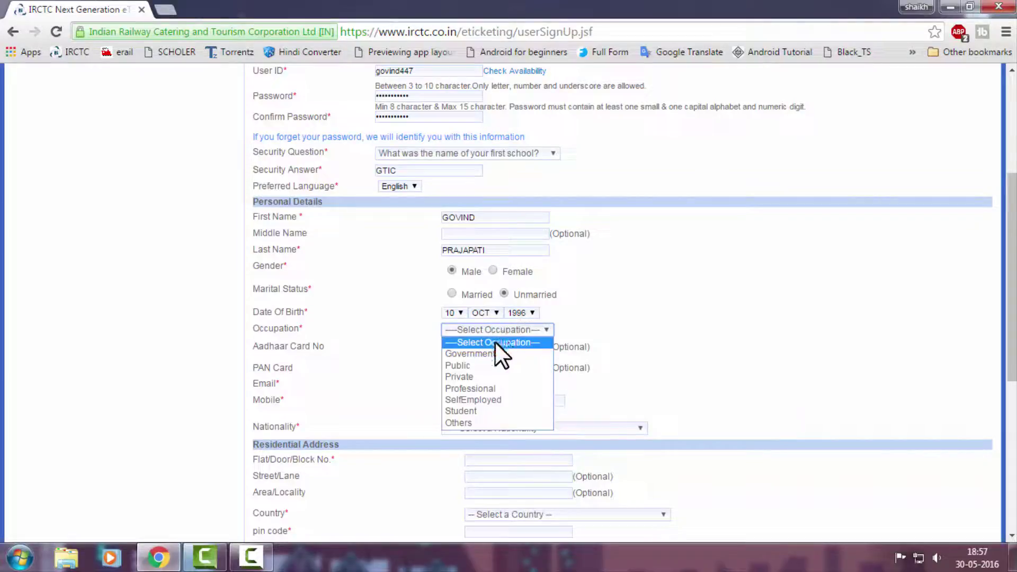
click(478, 413)
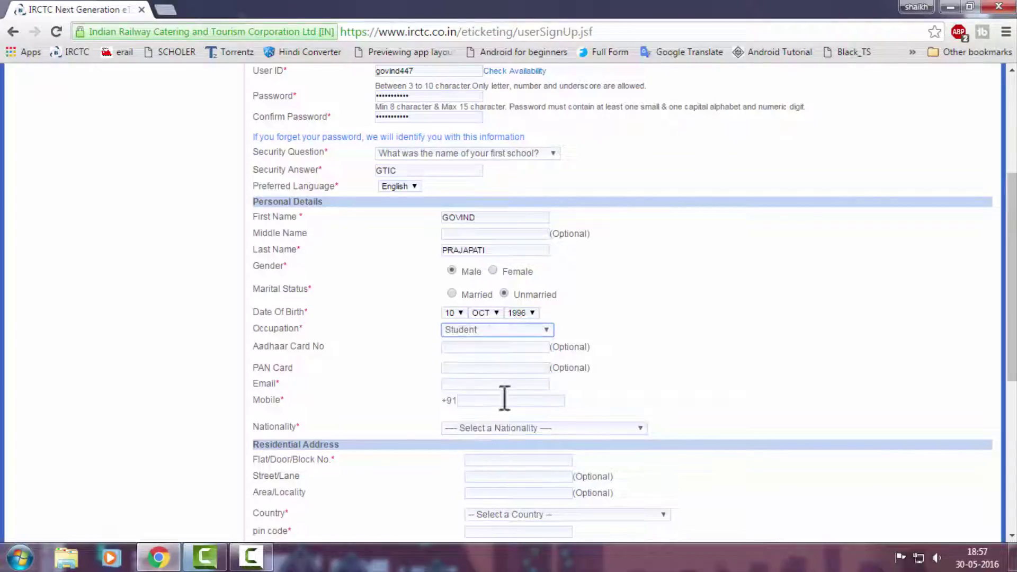
click(517, 349)
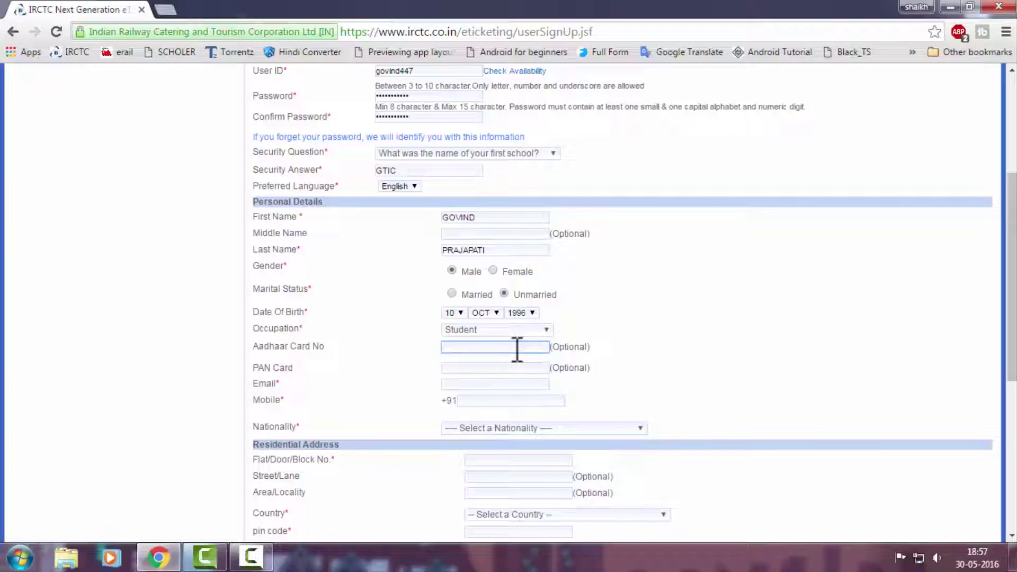
Enter the Aadhaar card number and the Gmail e-mail address
scroll(562, 343, down, 3)
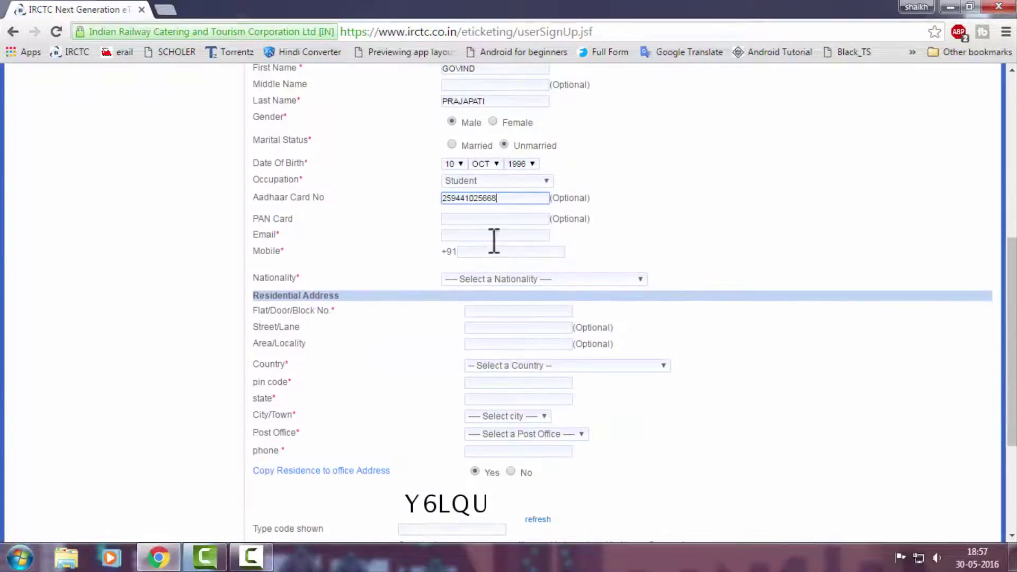
click(497, 236)
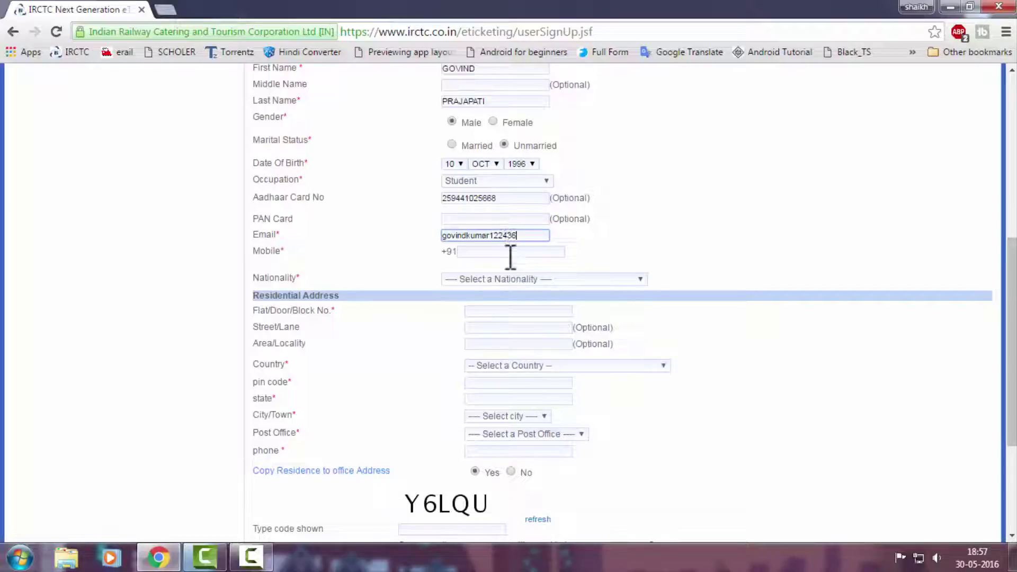
click(510, 256)
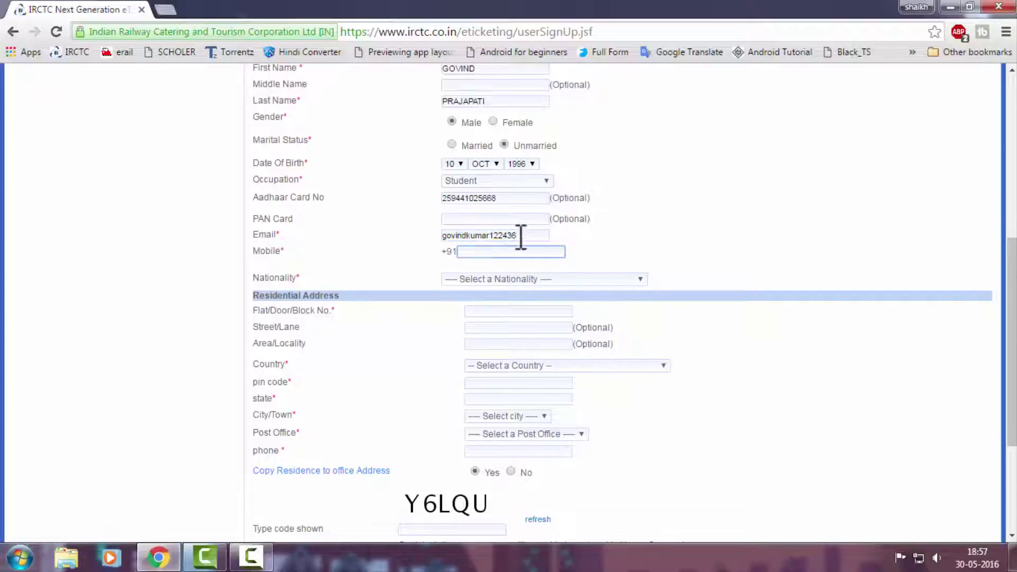
click(521, 236)
text(@gmai)
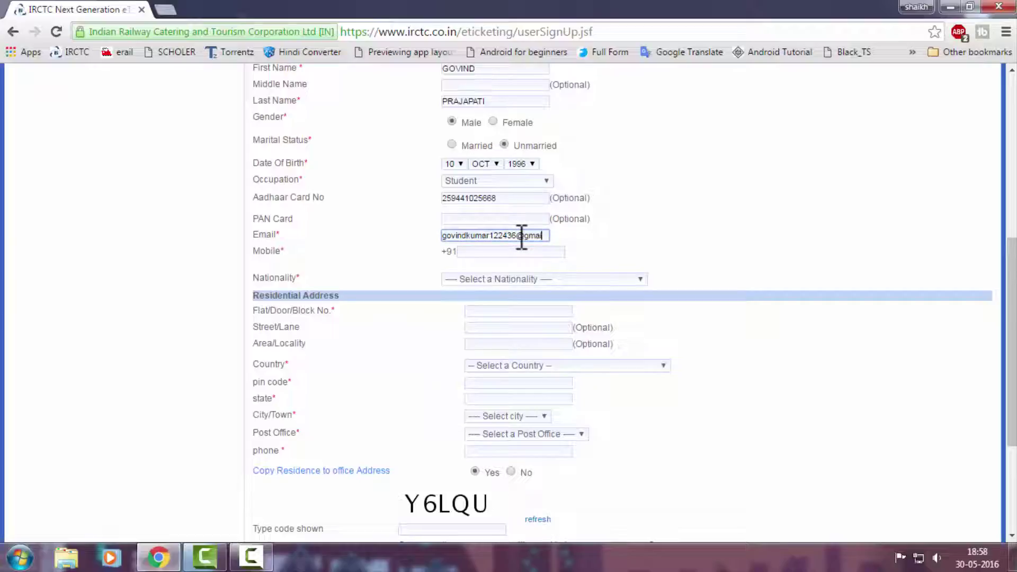
text(l.com)
Enter the mobile number and set the nationality to India
click(551, 254)
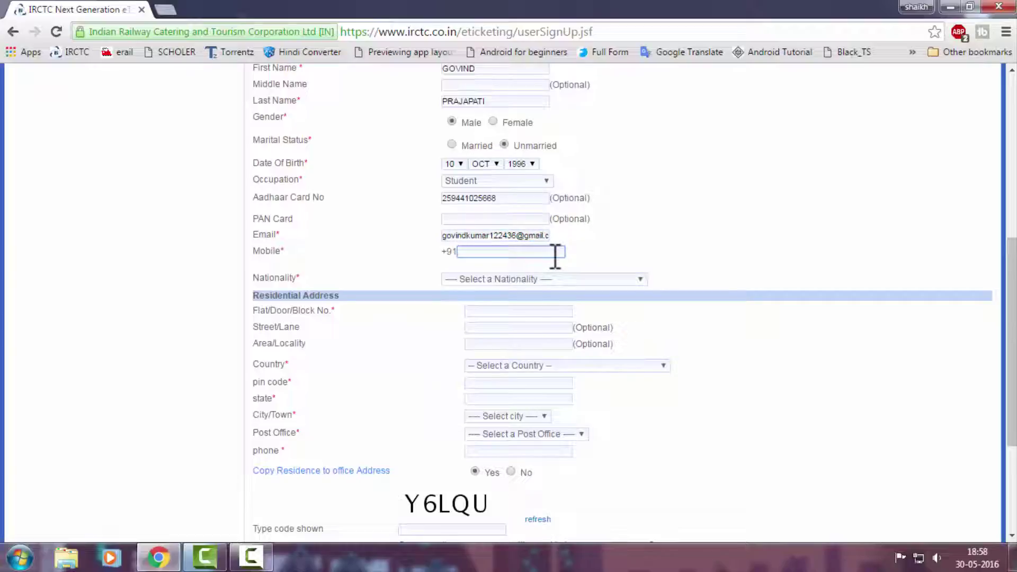
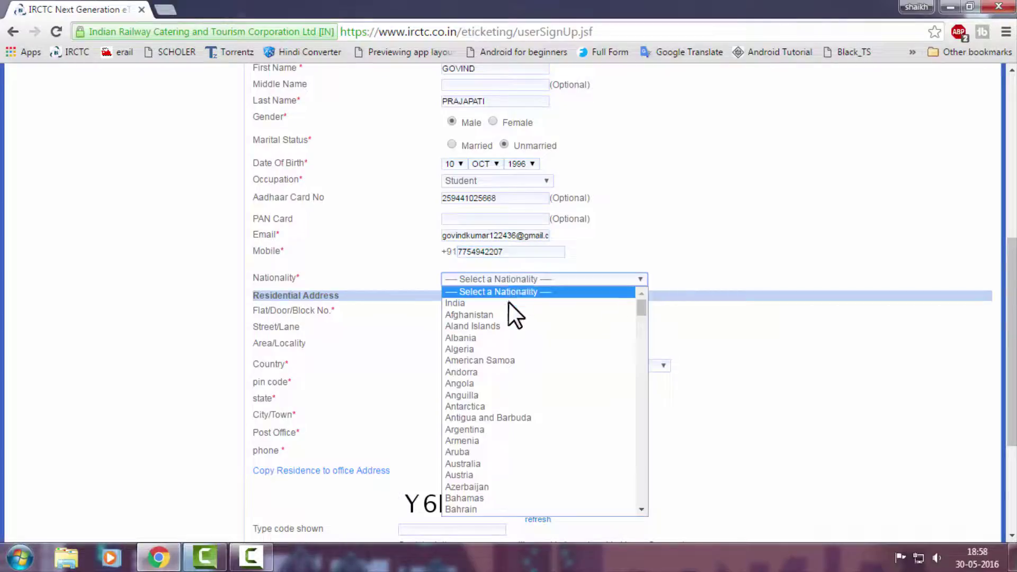
click(507, 304)
scroll(525, 303, down, 1)
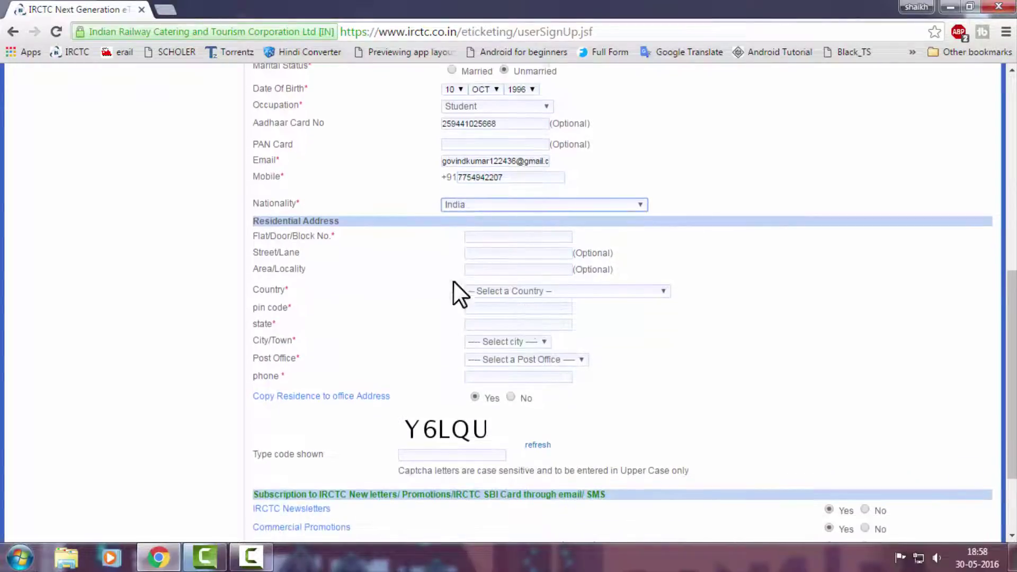
Fill in the Flat/Door/Block No. line of the residential address
click(510, 236)
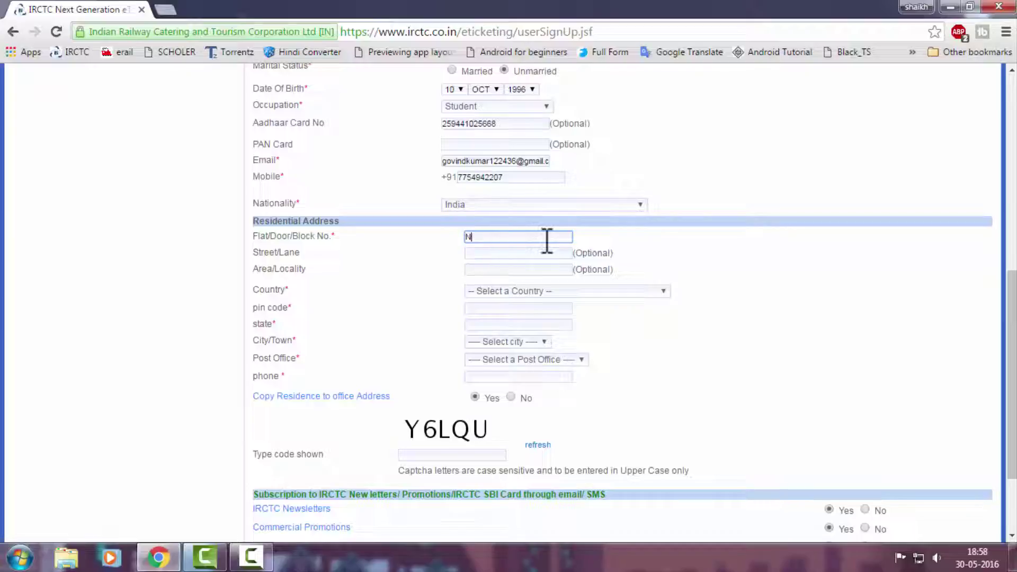
text(EAR CO)
key(BackSpace)
key(BackSpace)
key(BackSpace)
key(BackSpace)
Type the Area/Locality line of the residential address
click(538, 270)
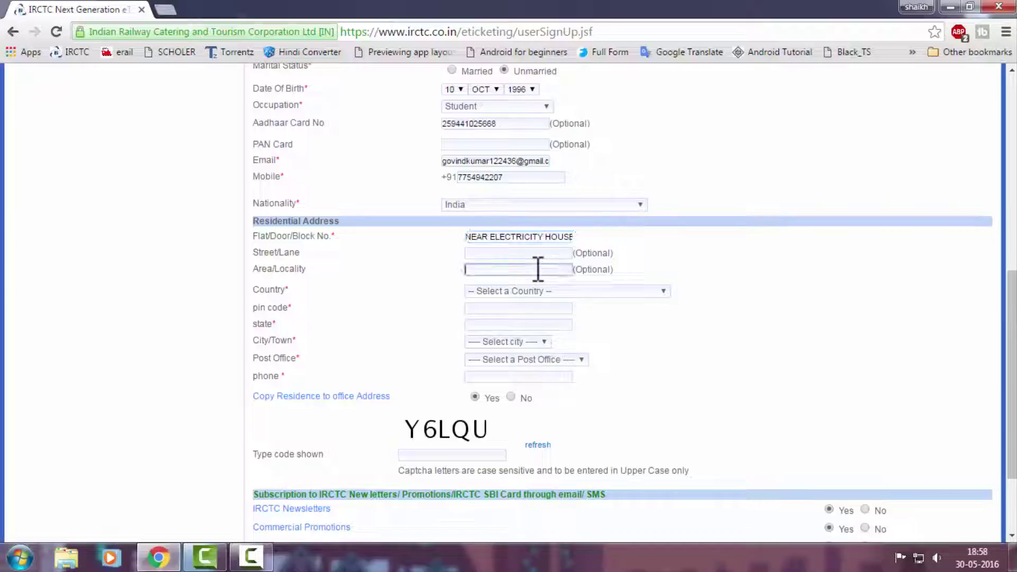
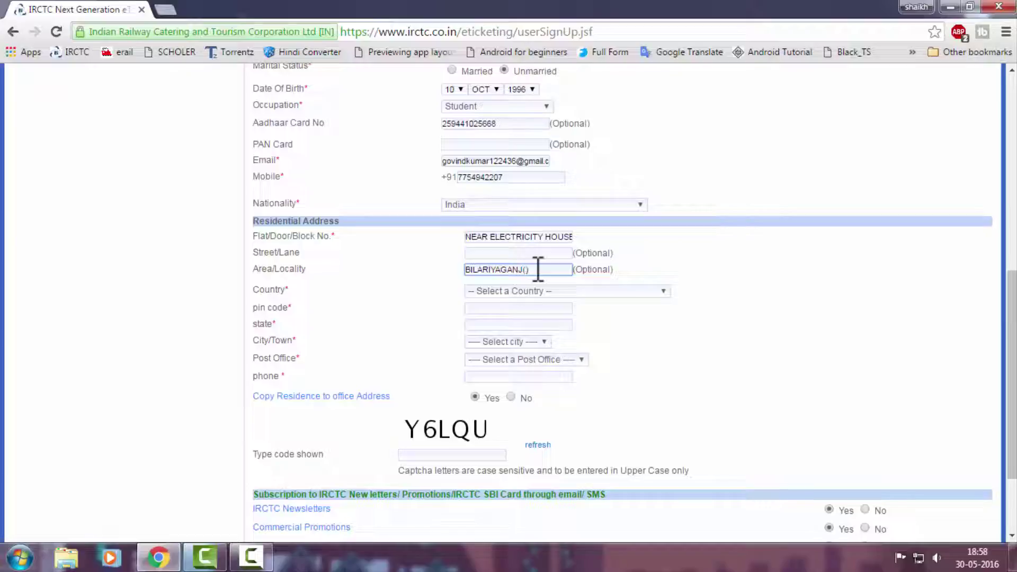
Set the residential country to India and enter the pin code so the state fills in
click(542, 294)
click(525, 314)
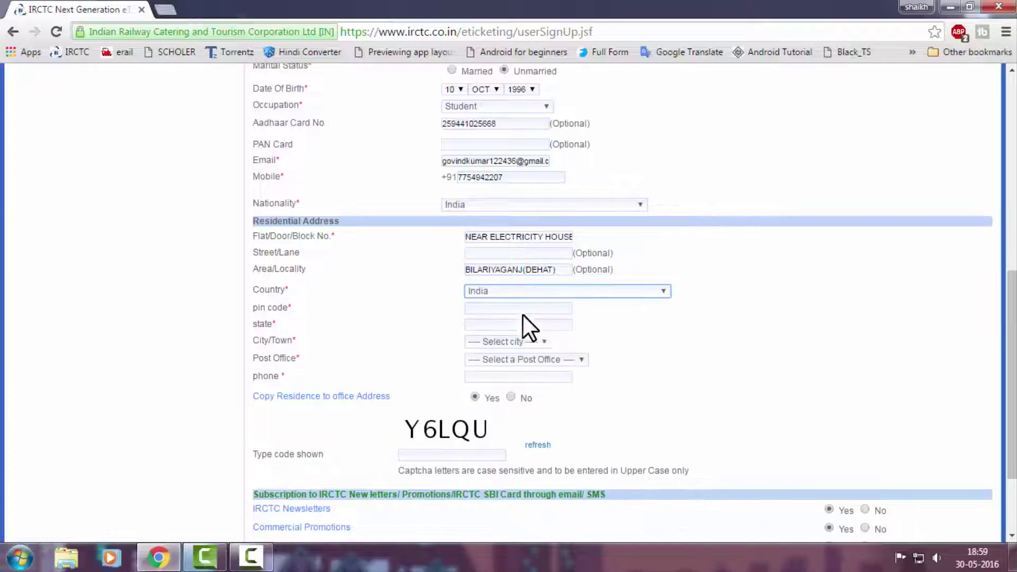
click(517, 309)
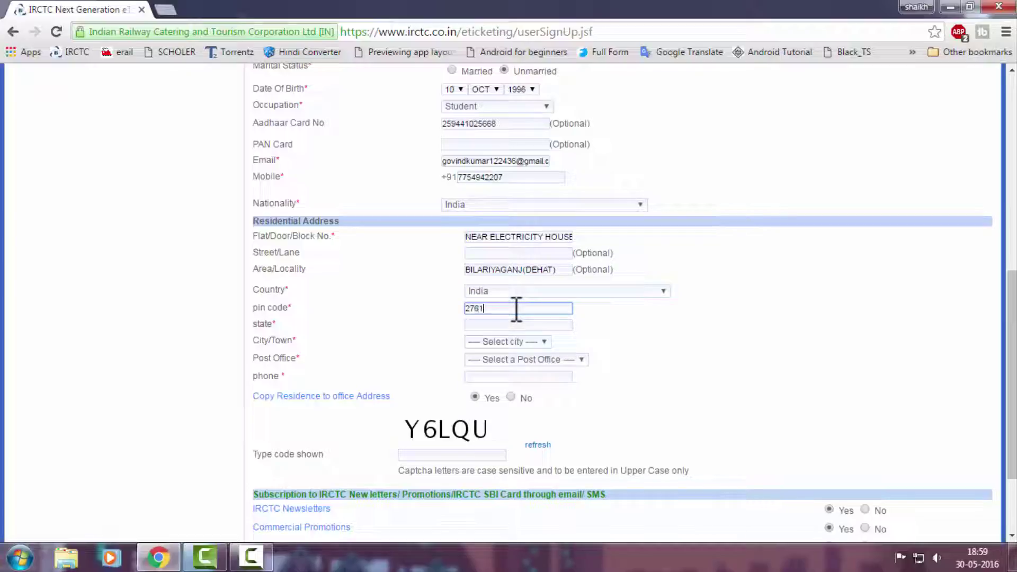
click(509, 324)
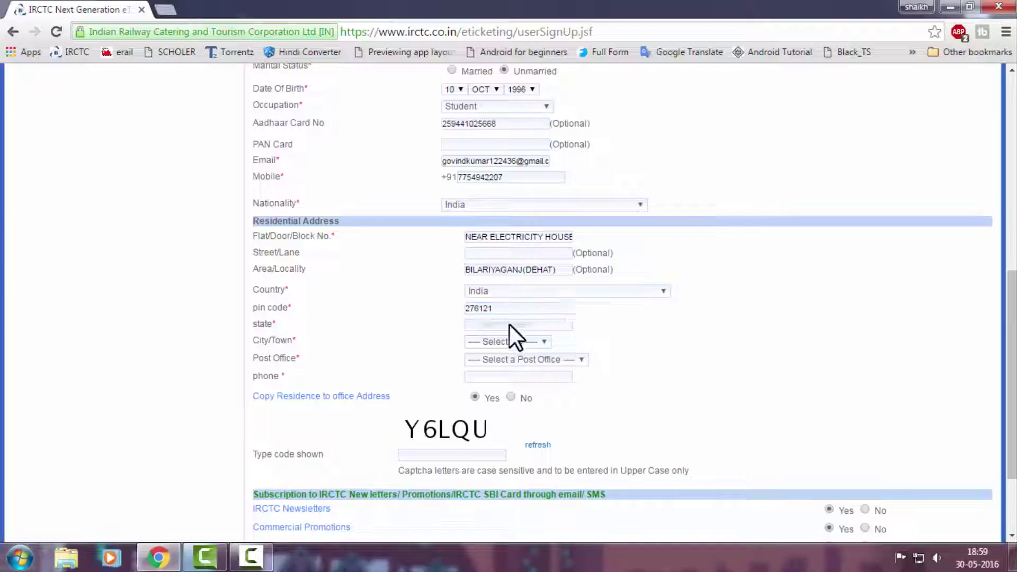
Choose the city and post office for the pin code and begin entering the phone number
click(524, 346)
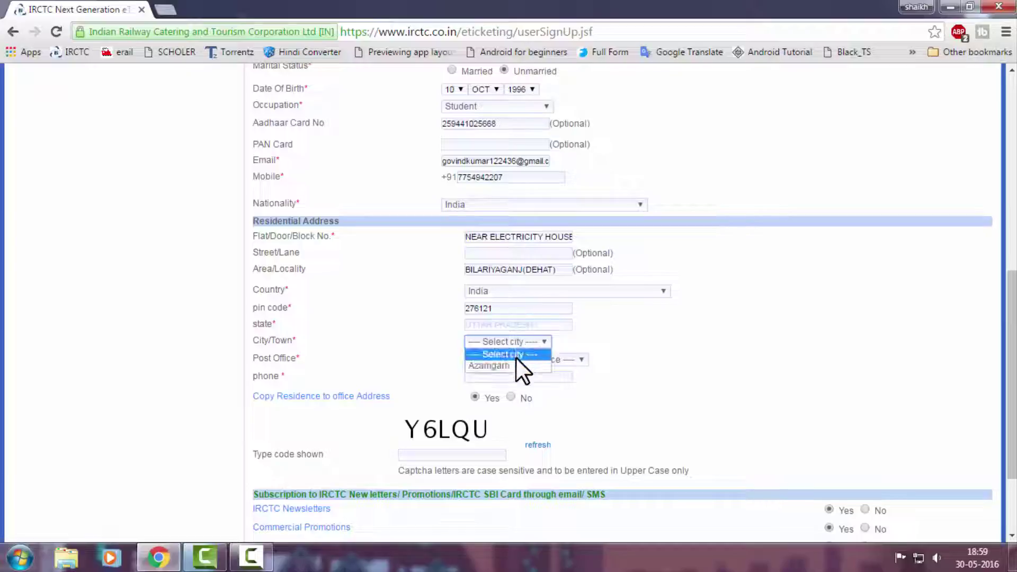
click(517, 364)
click(525, 359)
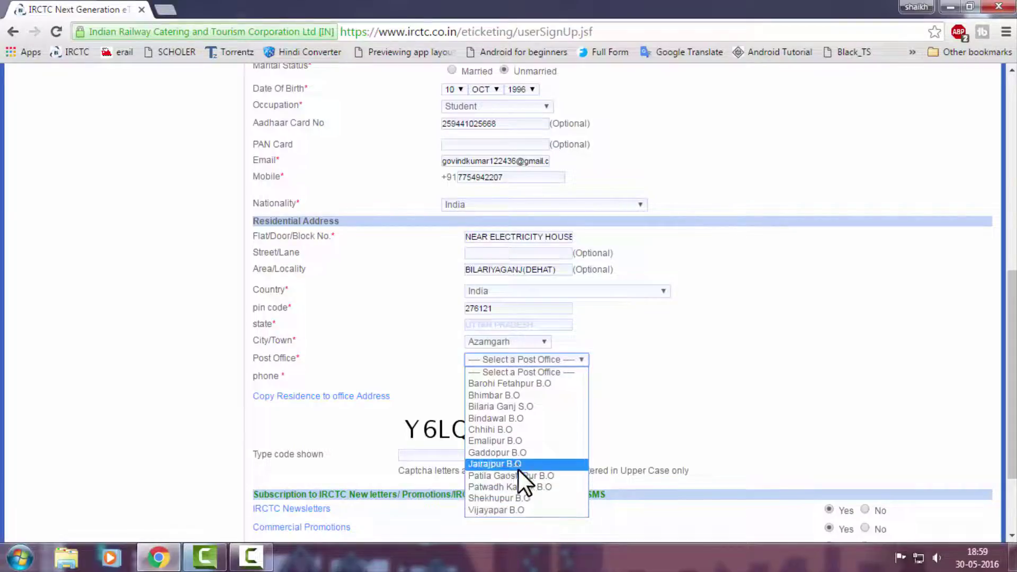
click(513, 407)
click(520, 378)
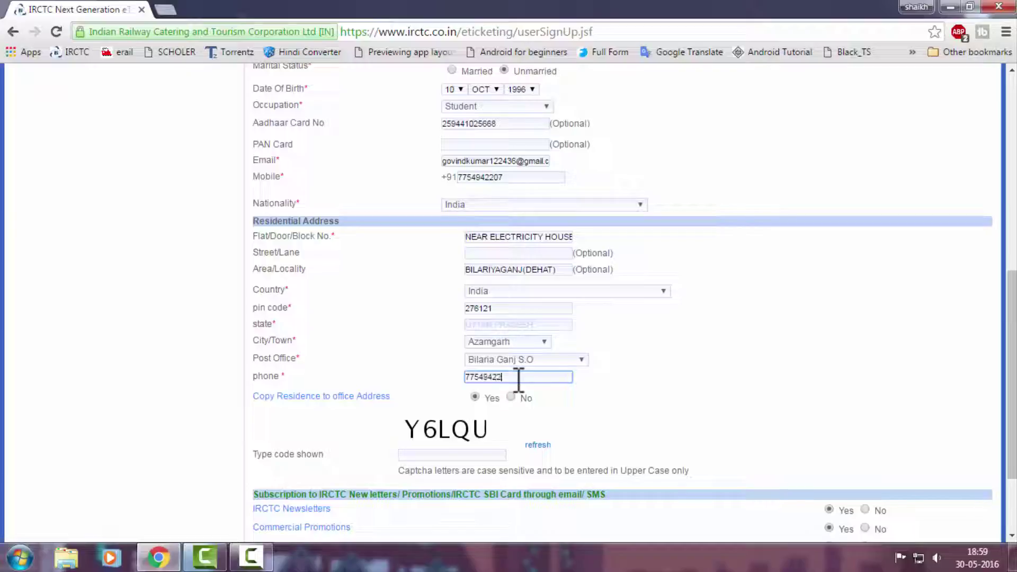
Keep Copy Residence to Office Address set to Yes
scroll(536, 393, down, 3)
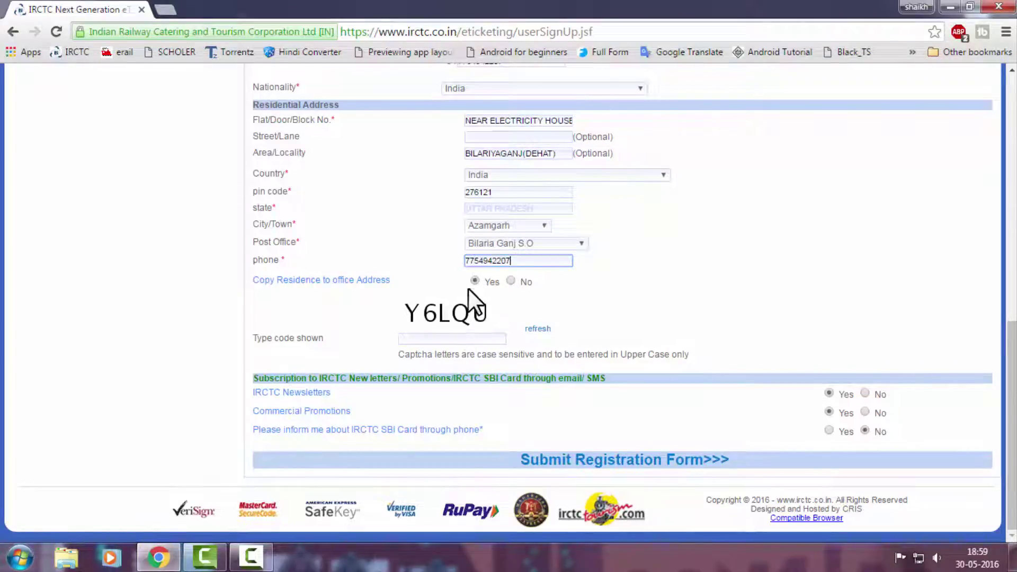
click(512, 283)
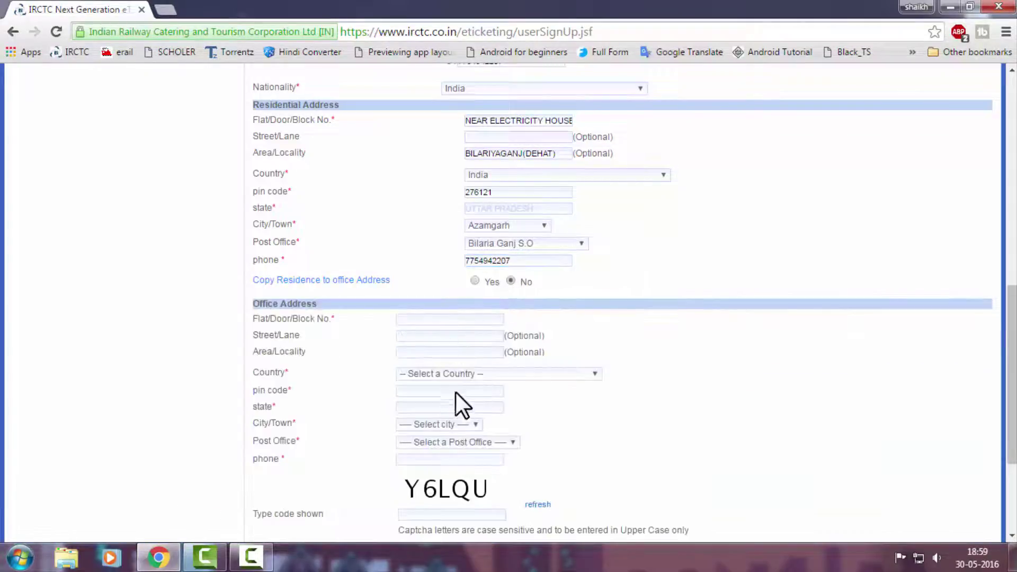
click(475, 281)
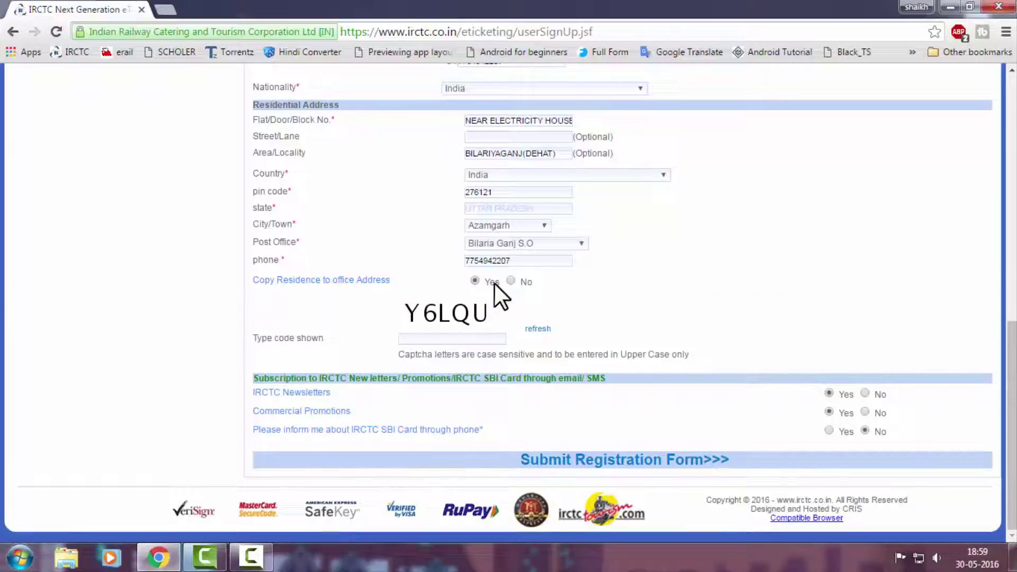
Type the captcha code and choose No for Newsletters and Commercial Promotions
click(455, 337)
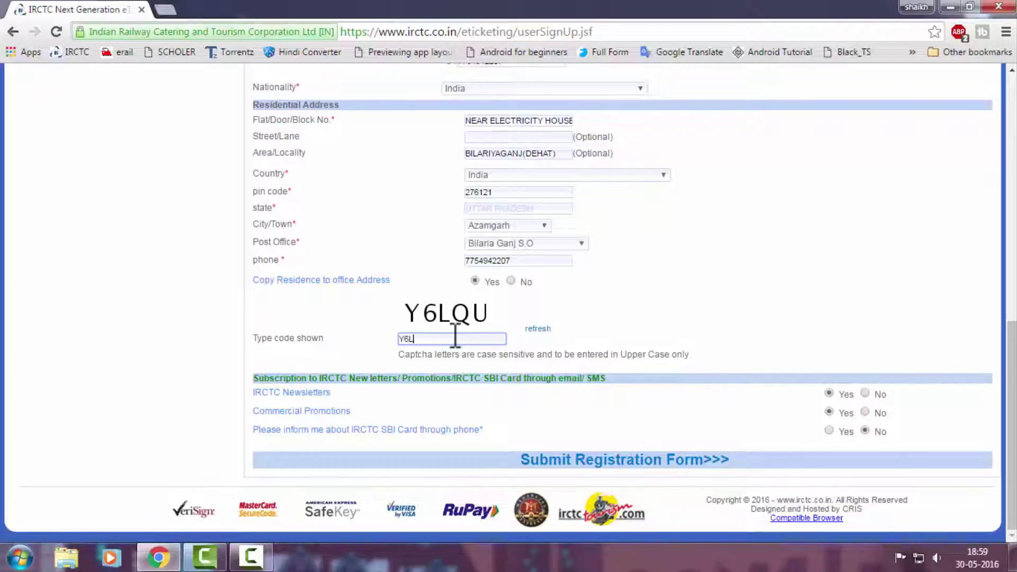
text(Y6LQU)
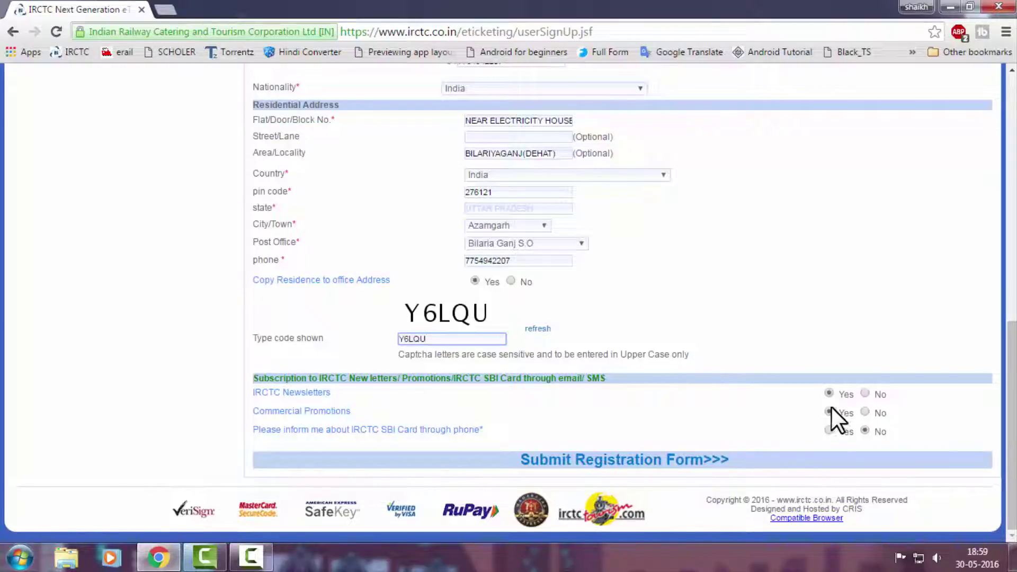
click(865, 393)
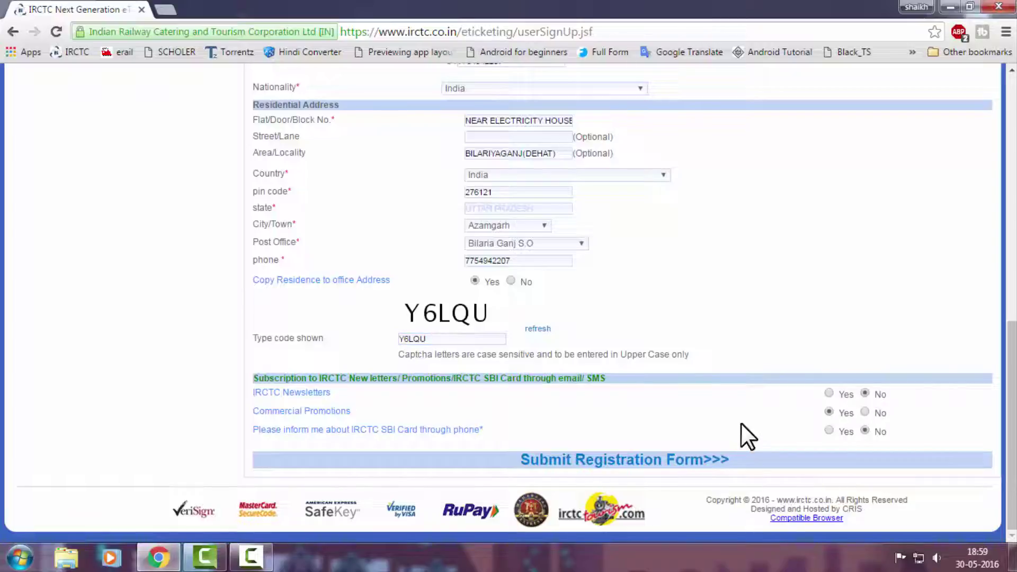
click(866, 414)
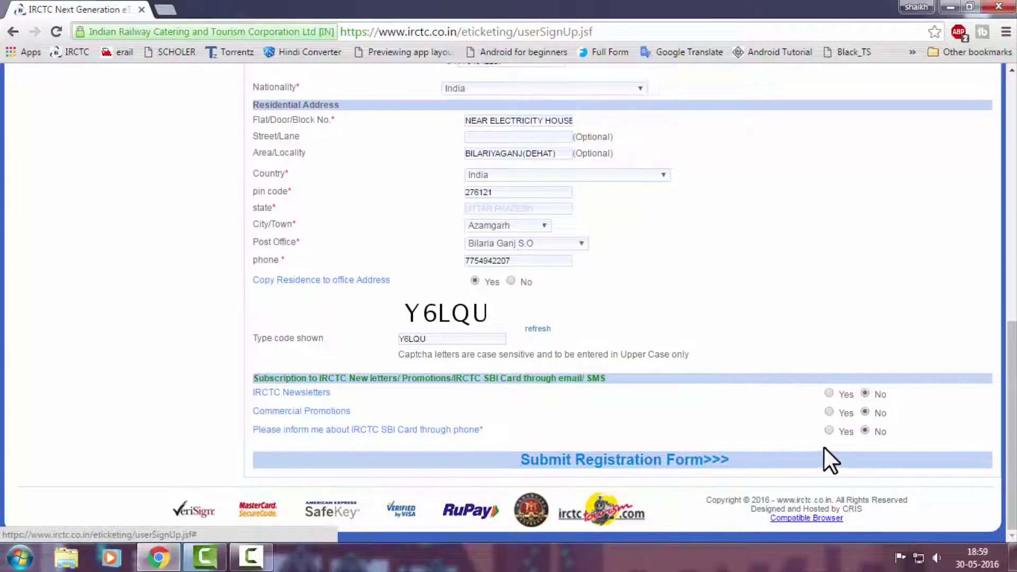
Submit the registration form, dismiss the capital-letter password warning, and submit again
click(681, 461)
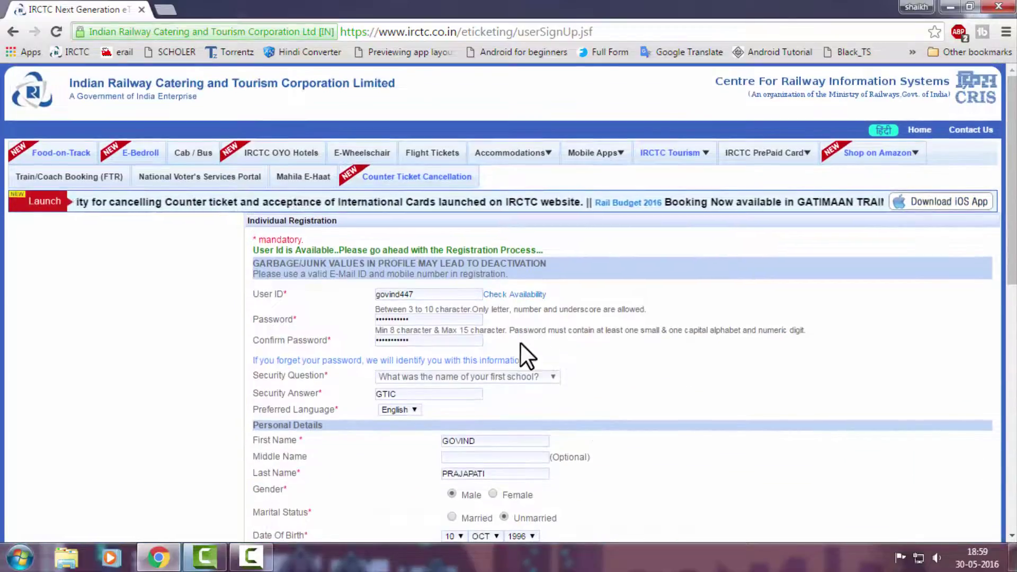
scroll(519, 341, down, 10)
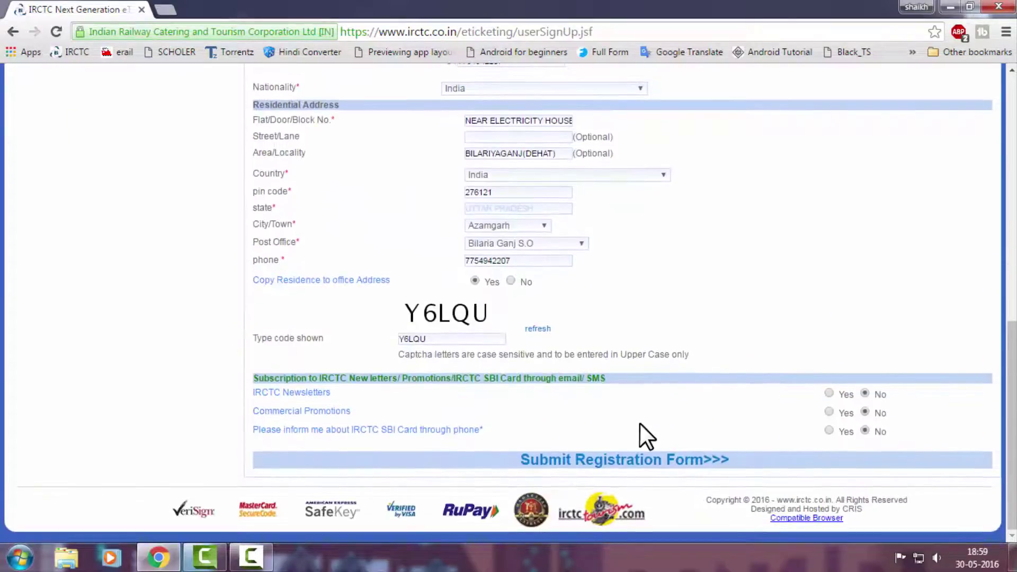
click(632, 461)
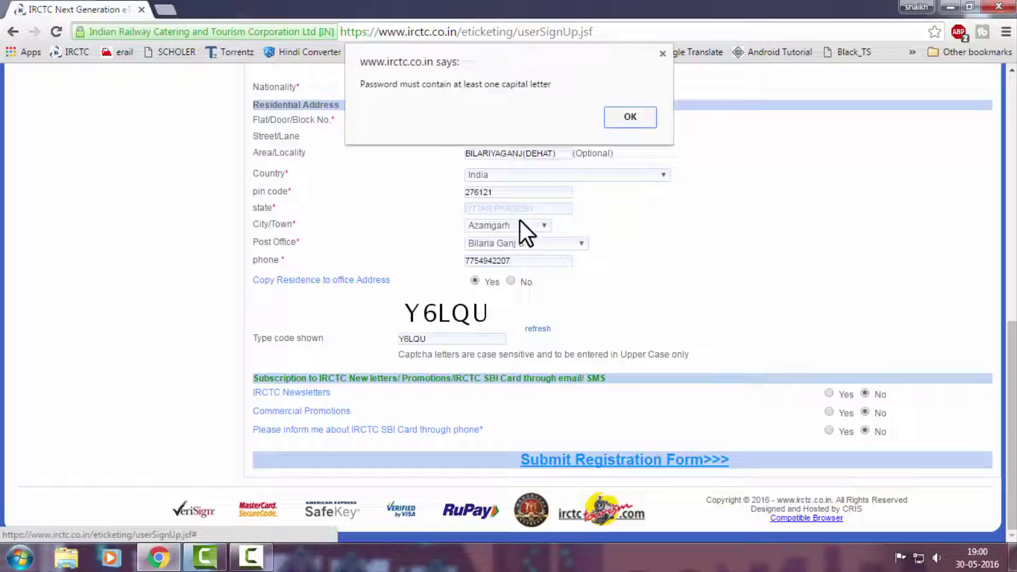
click(643, 121)
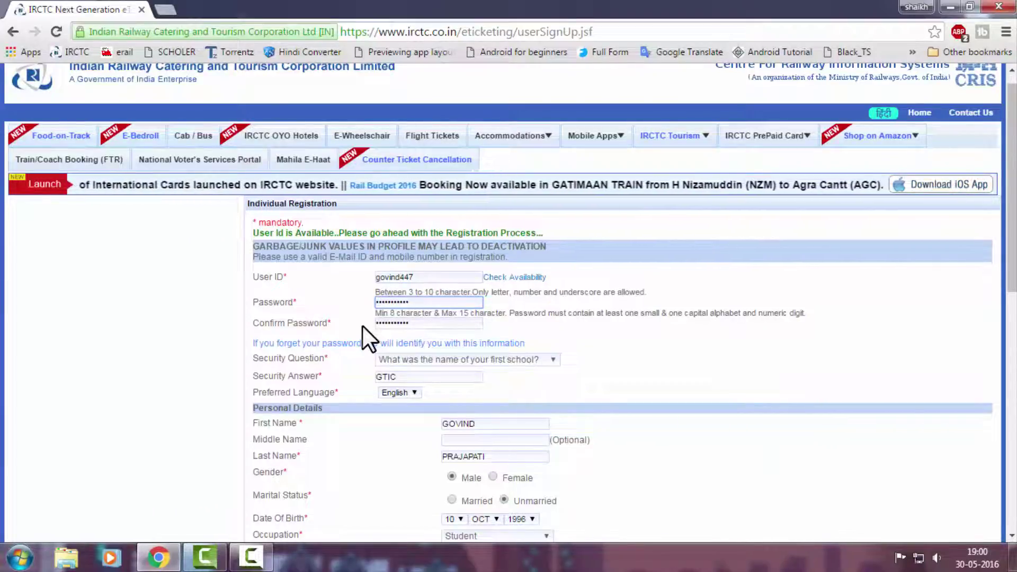
click(381, 323)
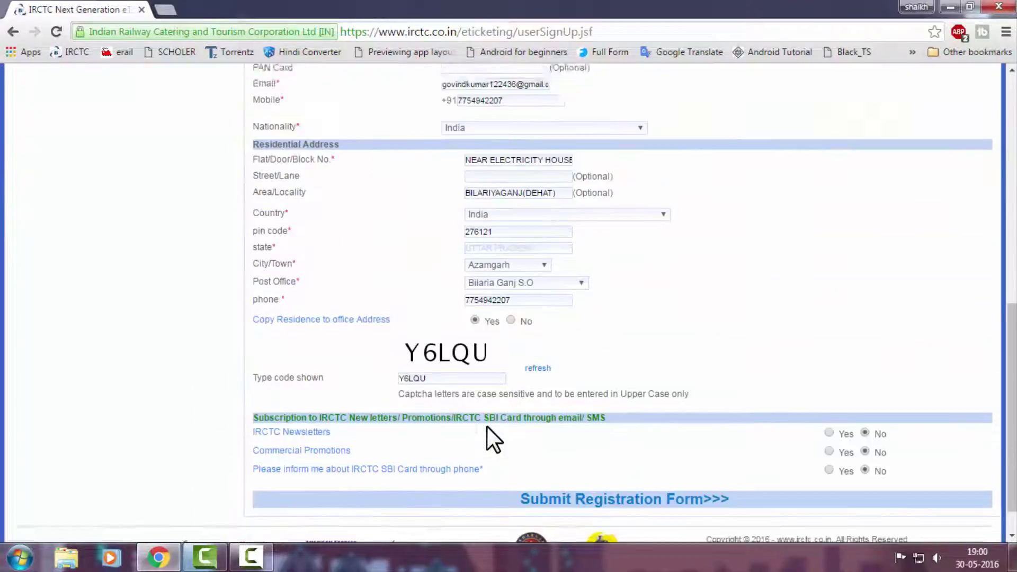
scroll(487, 426, down, 1)
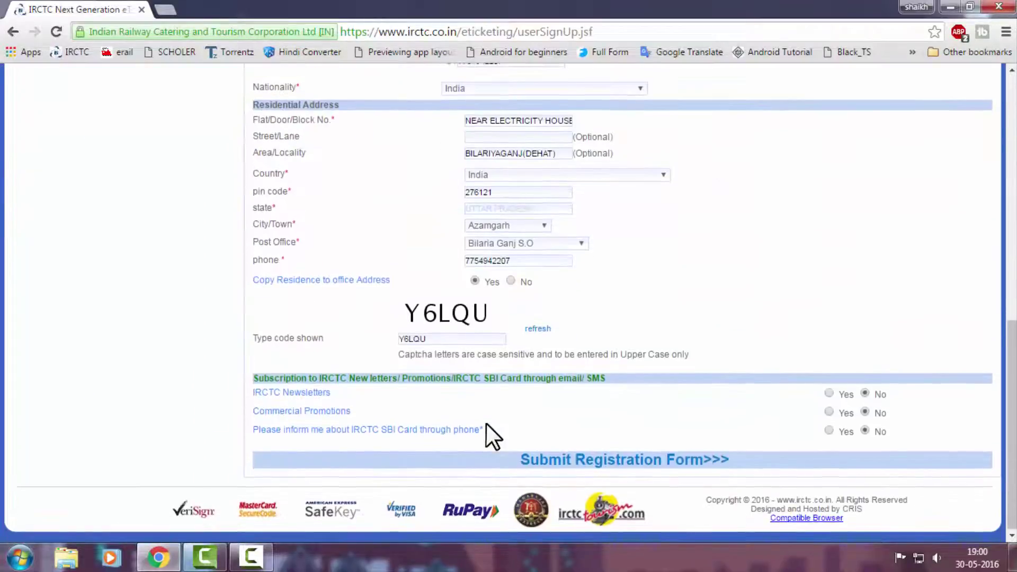
click(583, 466)
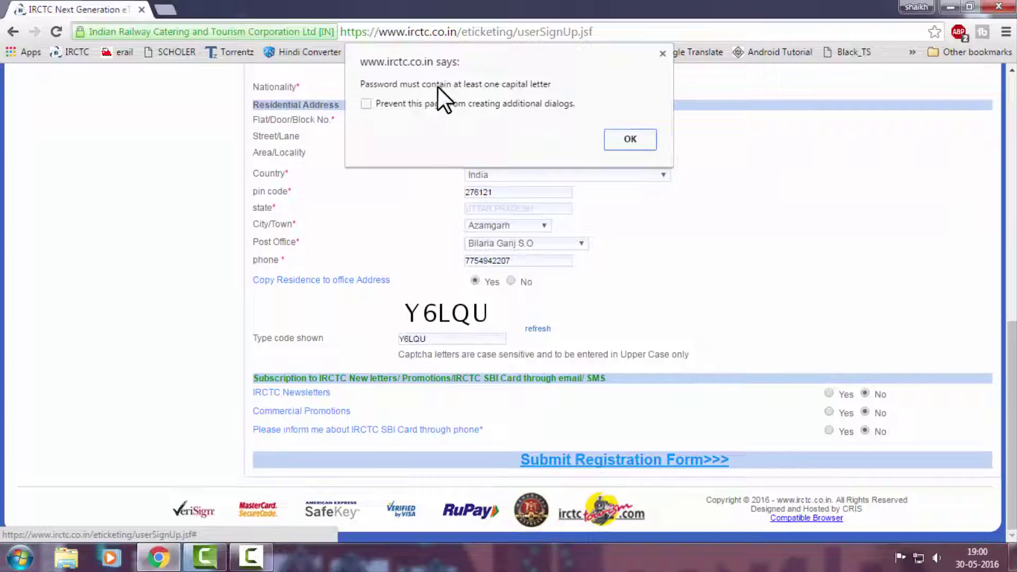
Overwrite Password and Confirm Password with a new password containing a capital letter
click(626, 135)
drag(422, 306, 340, 304)
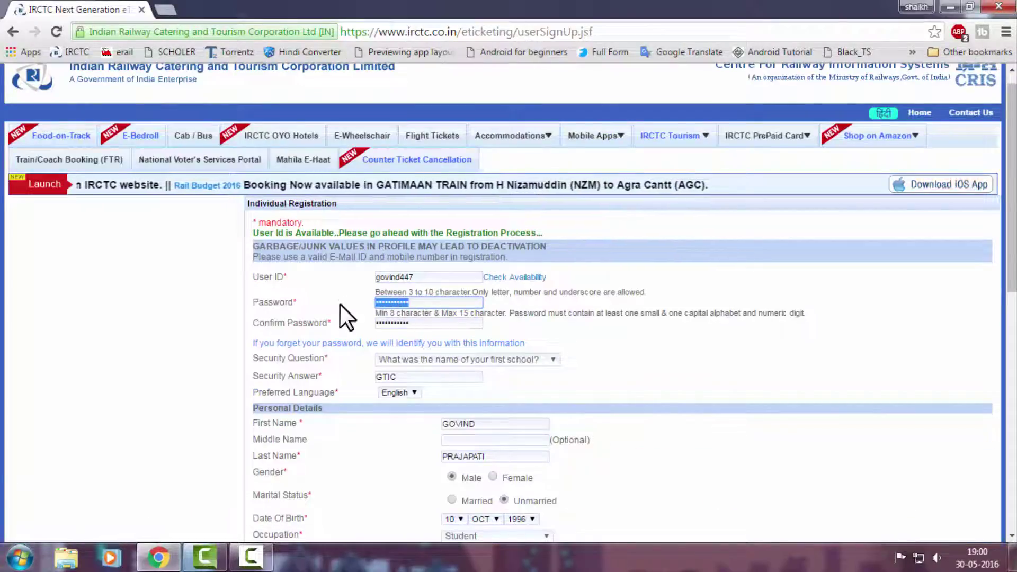
text(G)
key(BackSpace)
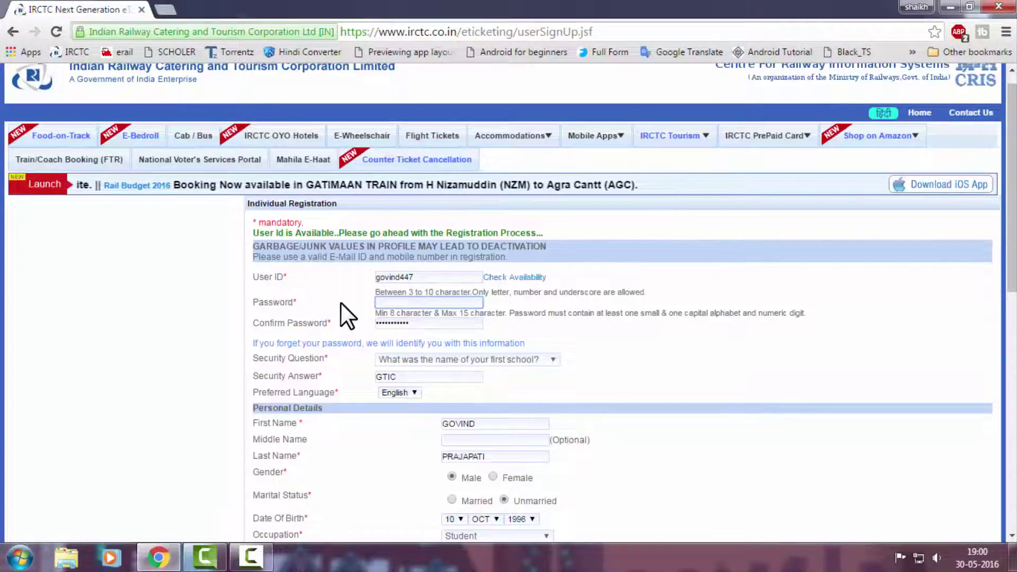
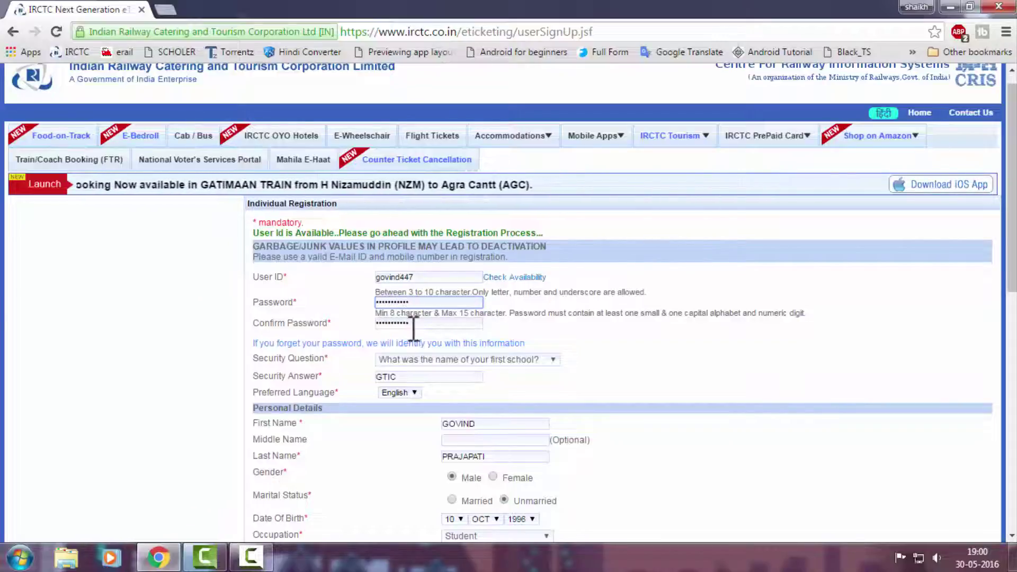
key(Tab)
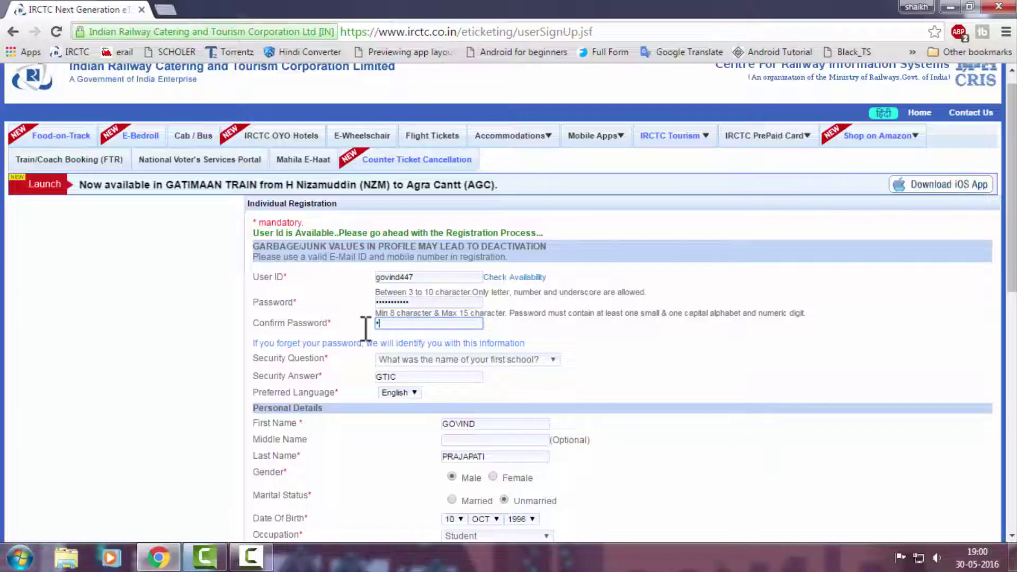
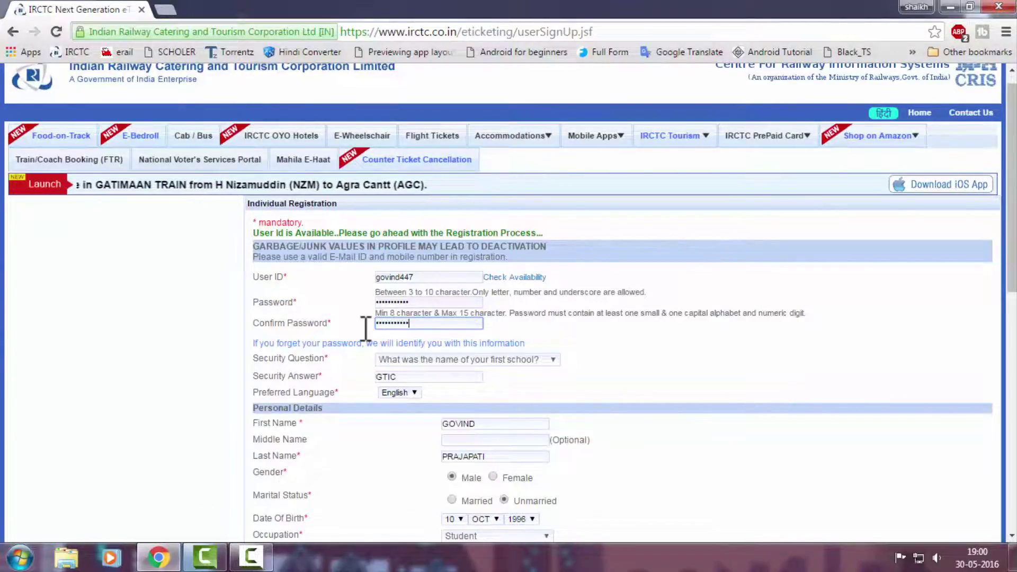
scroll(535, 326, down, 10)
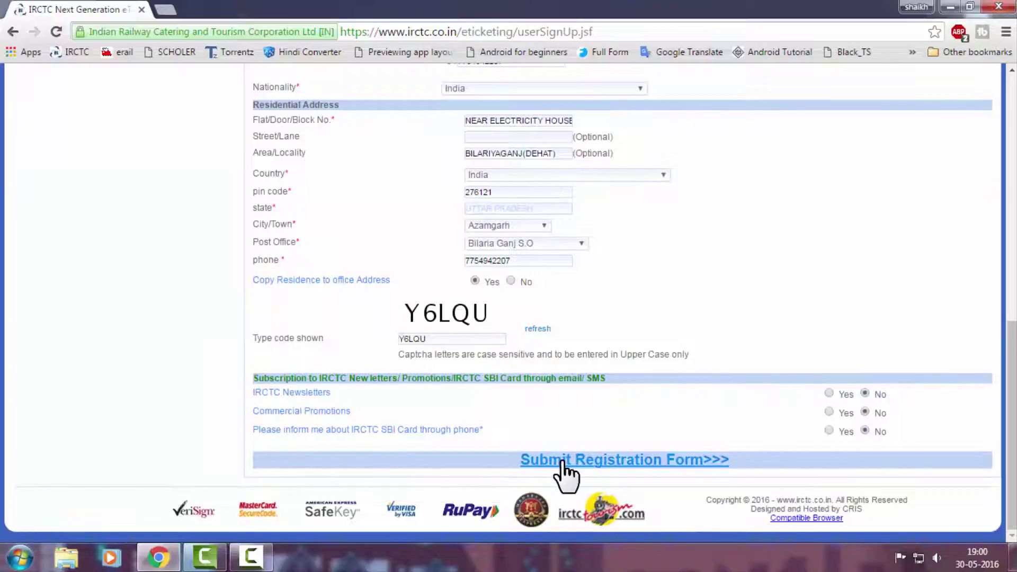
Resubmit the form, dismiss the letters-and-numbers-only warning, and retype both password fields with a new password
click(565, 460)
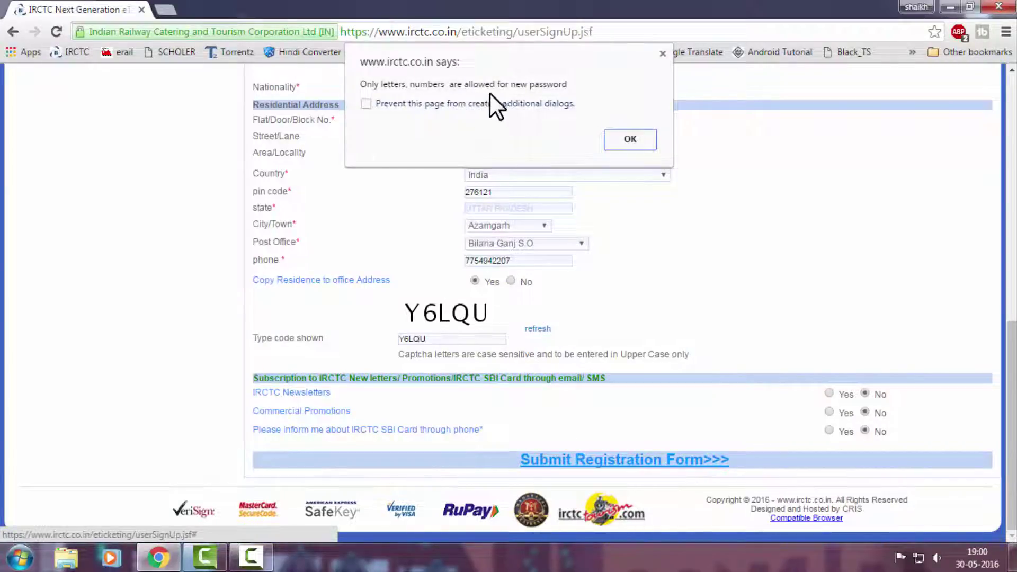
click(620, 140)
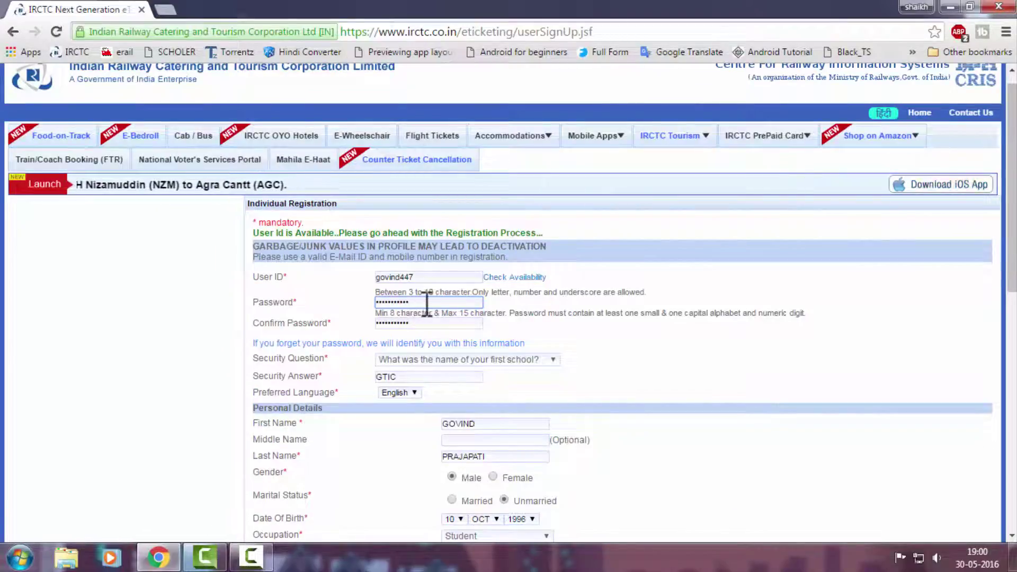
drag(427, 304, 370, 310)
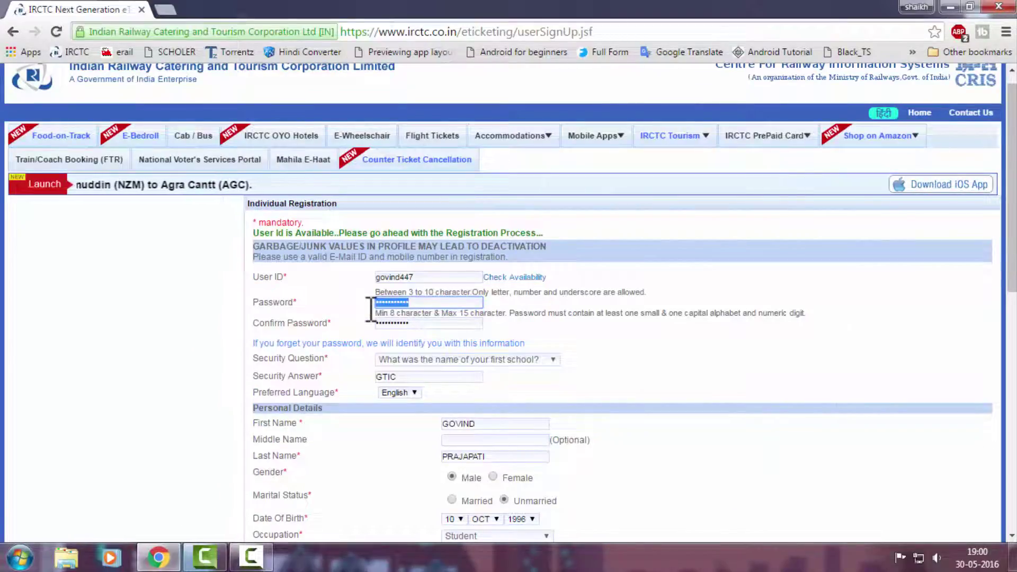
text(••••)
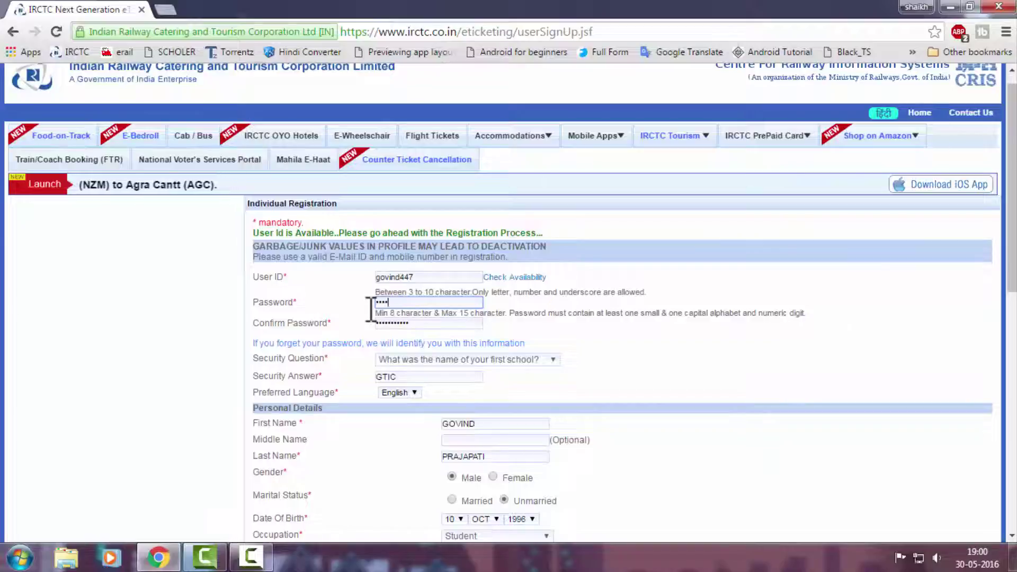
text(•••••)
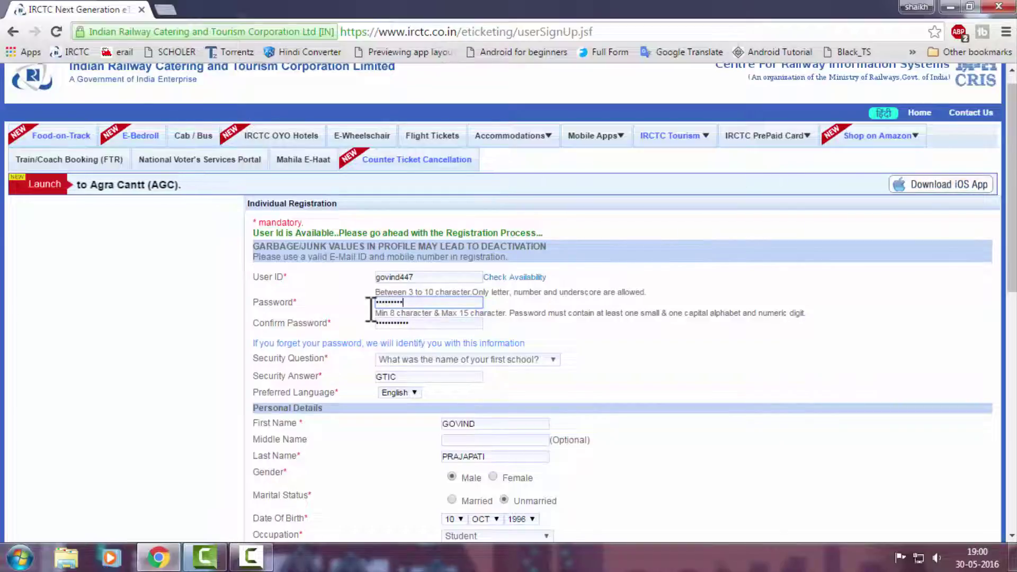
drag(410, 324, 348, 326)
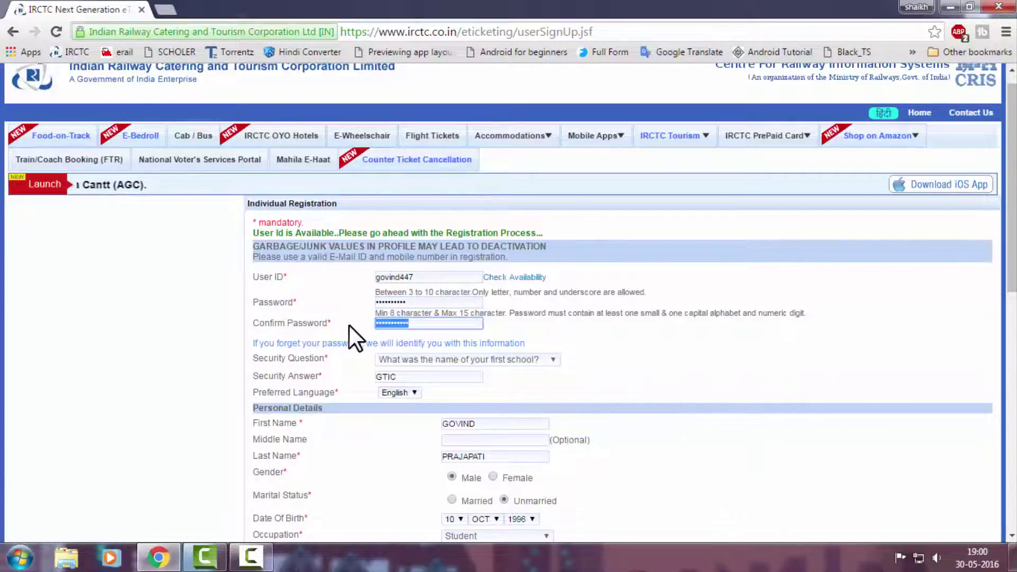
text(•••)
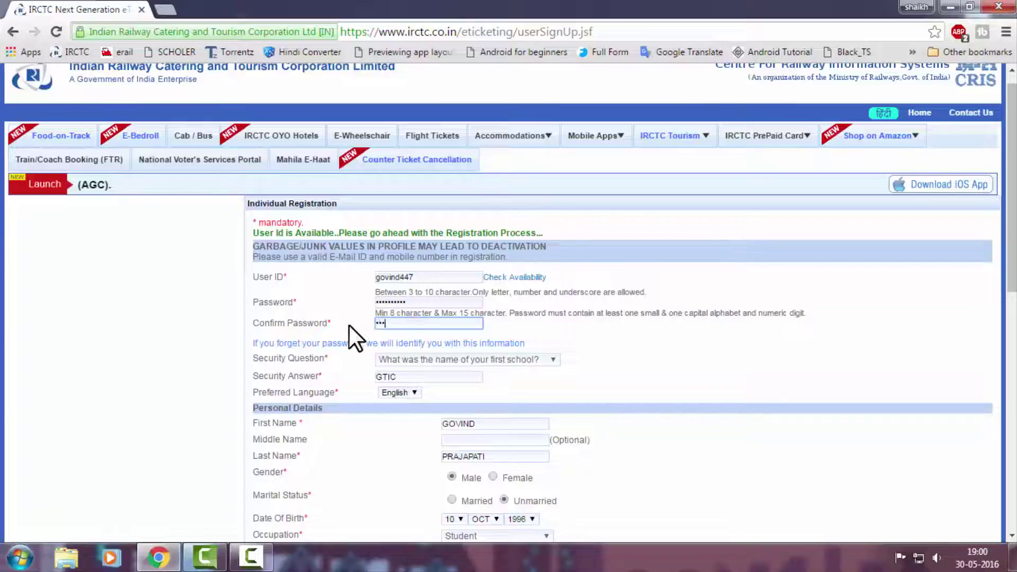
text(•••••••)
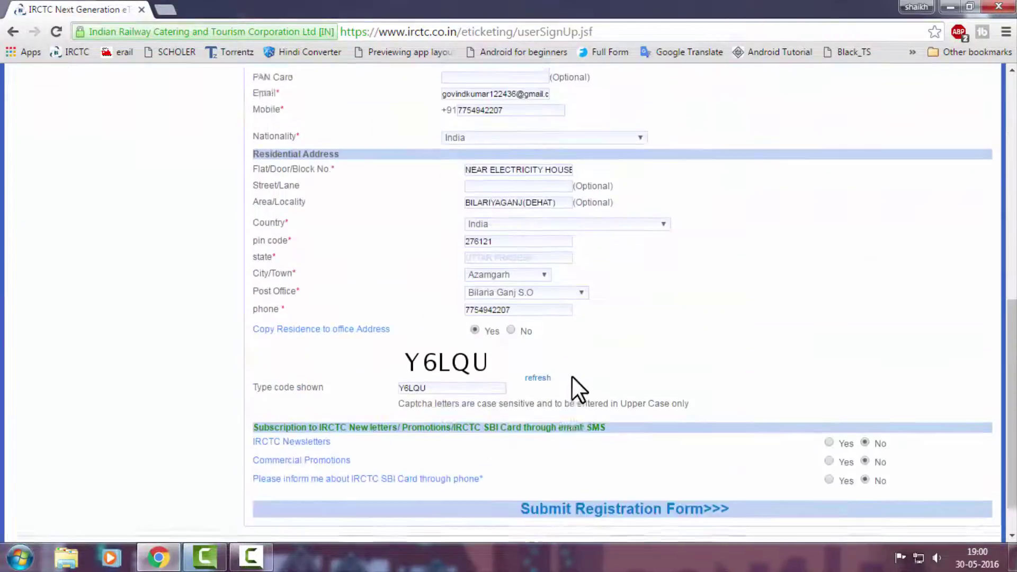
Submit the registration: answer No to newsletters, confirm the email and mobile, accept the terms, and decline password saving
scroll(571, 390, down, 1)
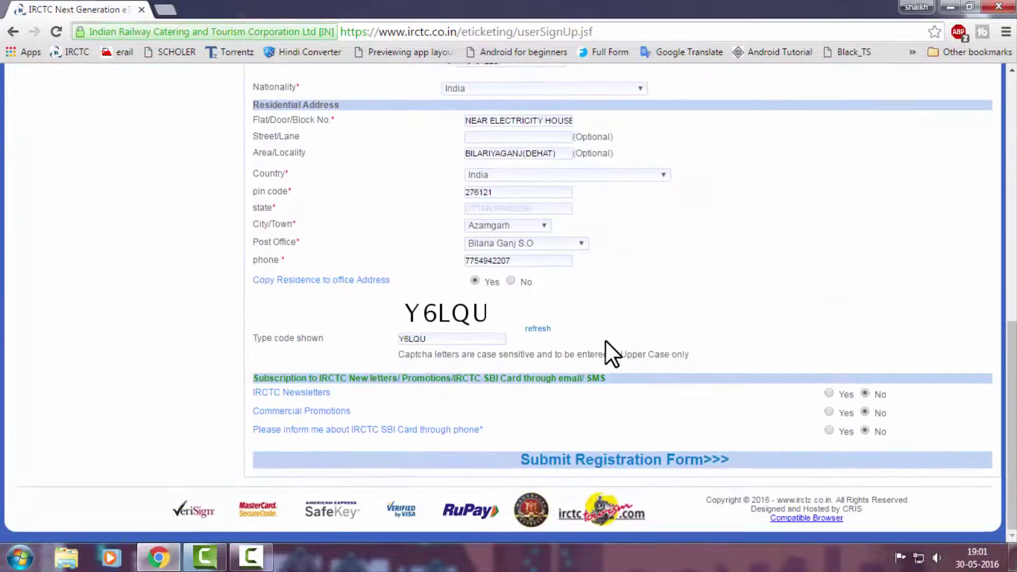
click(599, 461)
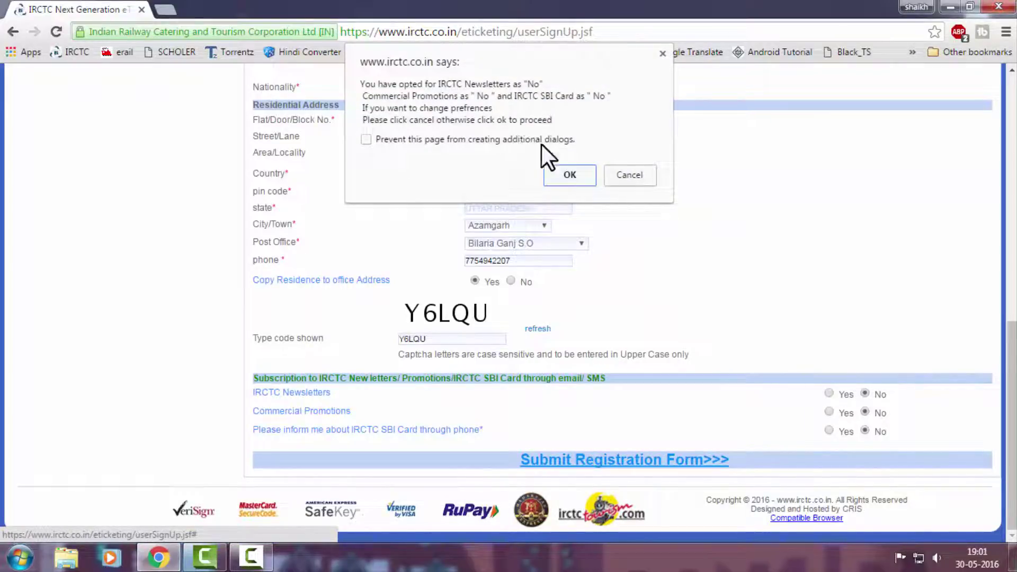
click(576, 177)
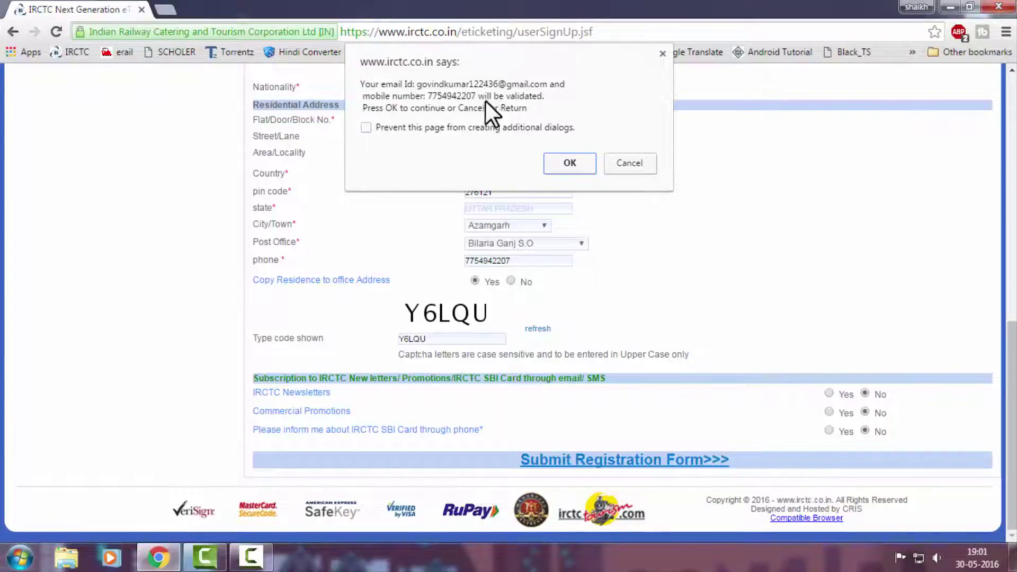
click(567, 159)
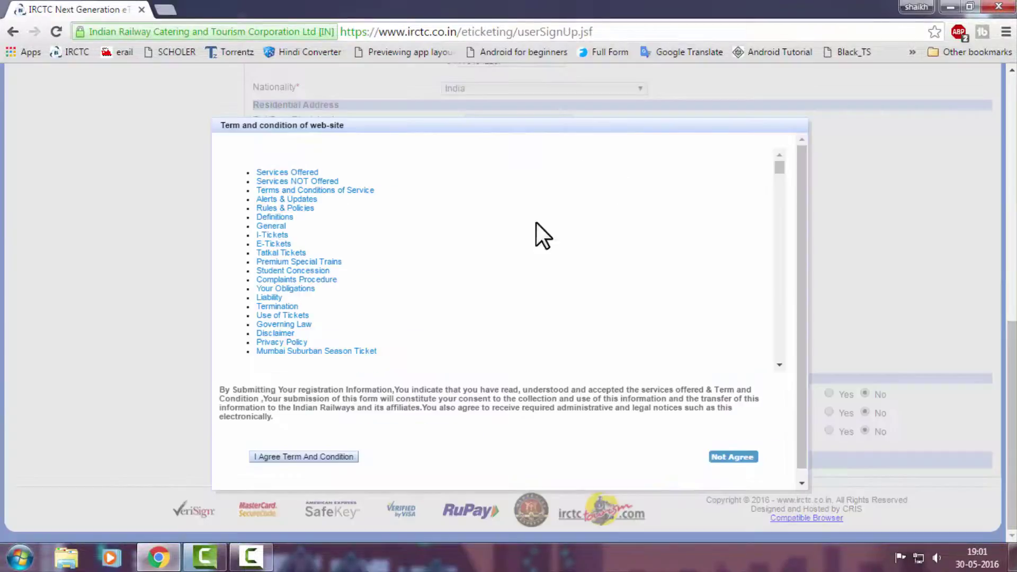
click(301, 457)
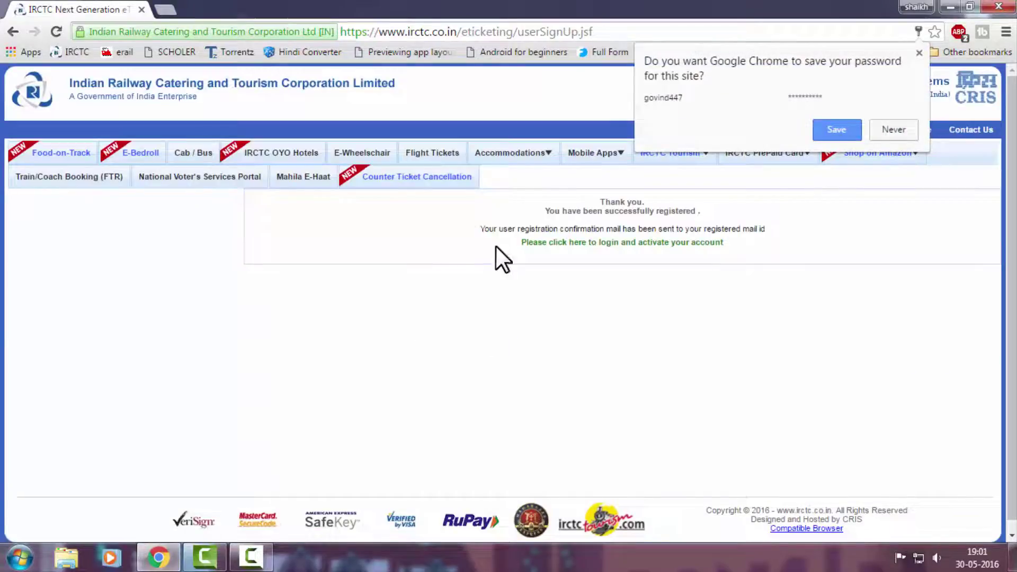
click(893, 133)
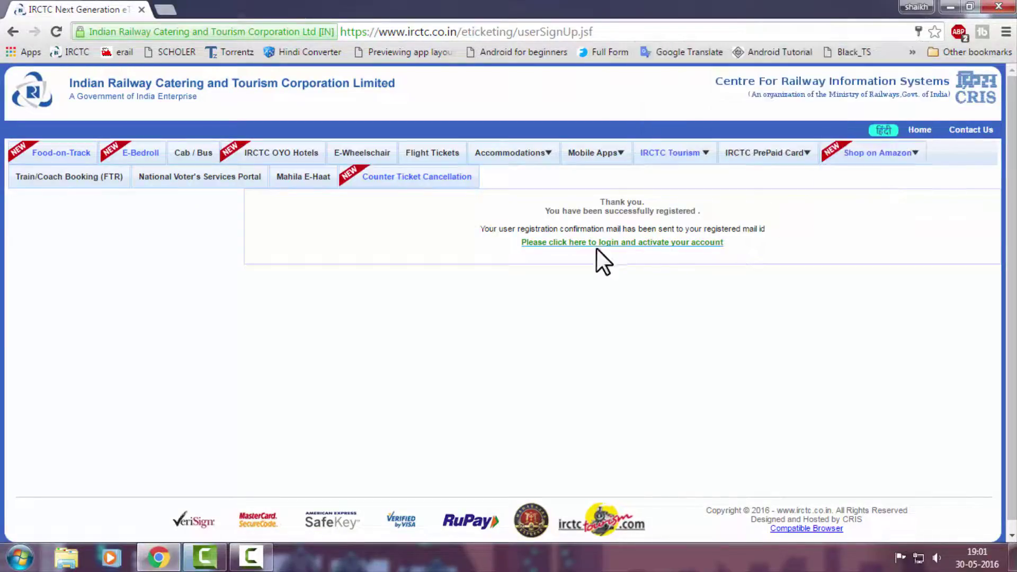
Log in with the new account's user ID, password and the displayed captcha
click(663, 243)
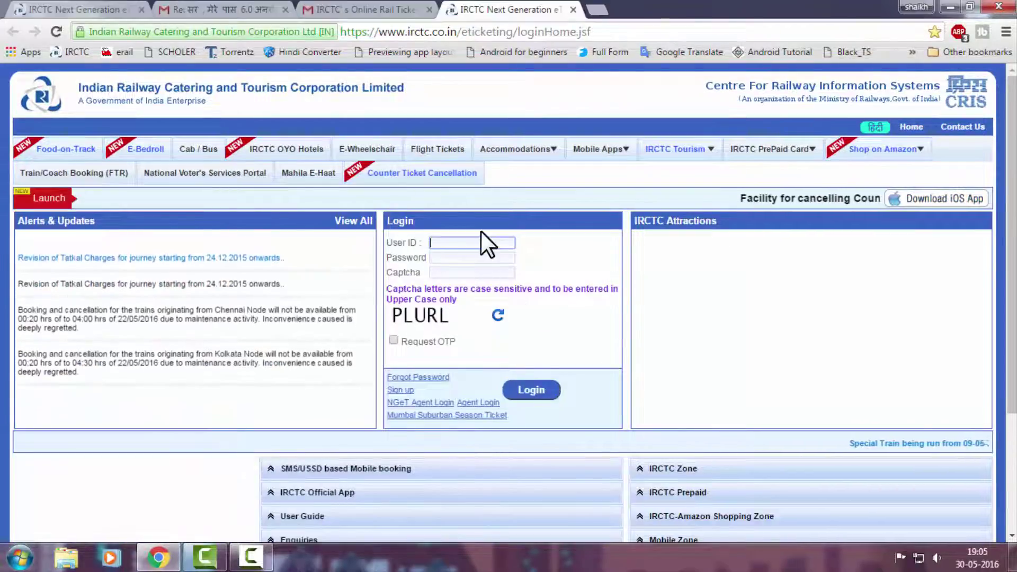
text(govin)
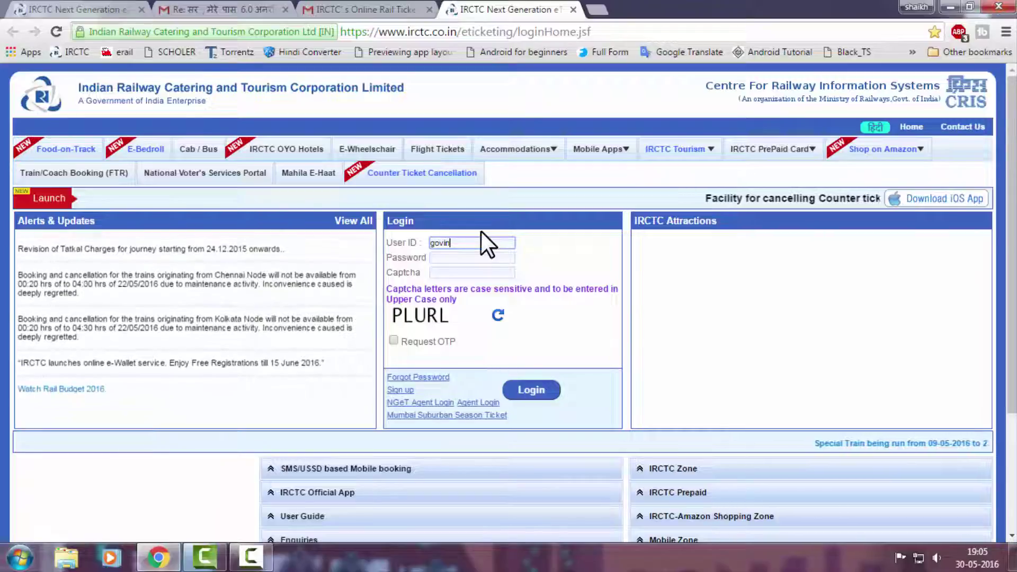
text(d447)
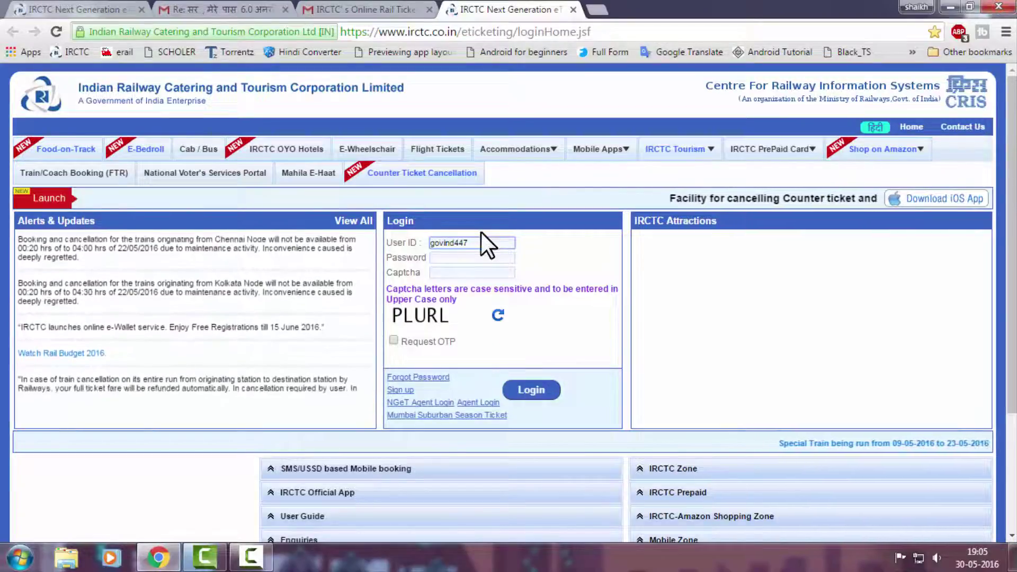
click(481, 258)
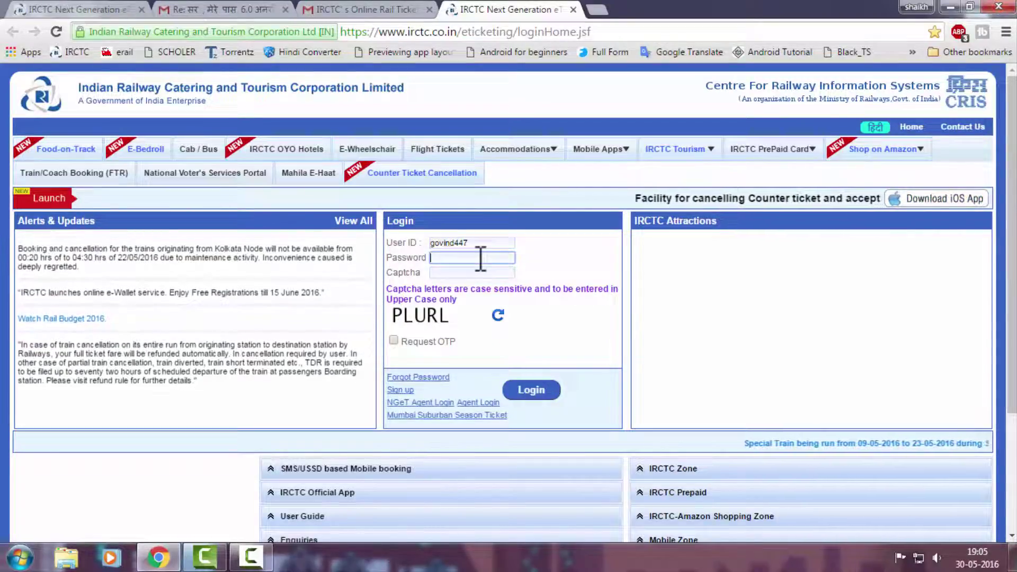
text(*****)
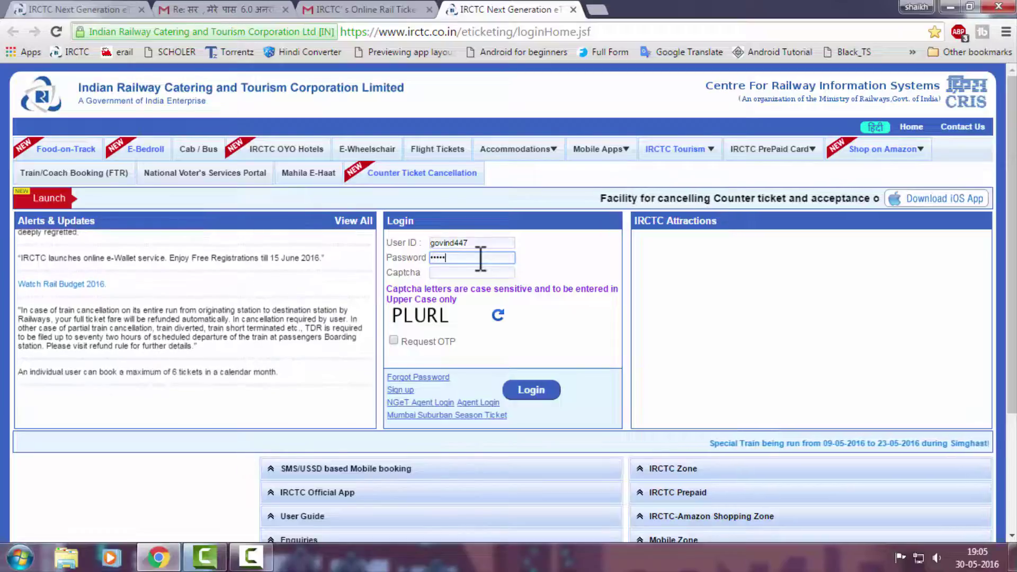
text(**)
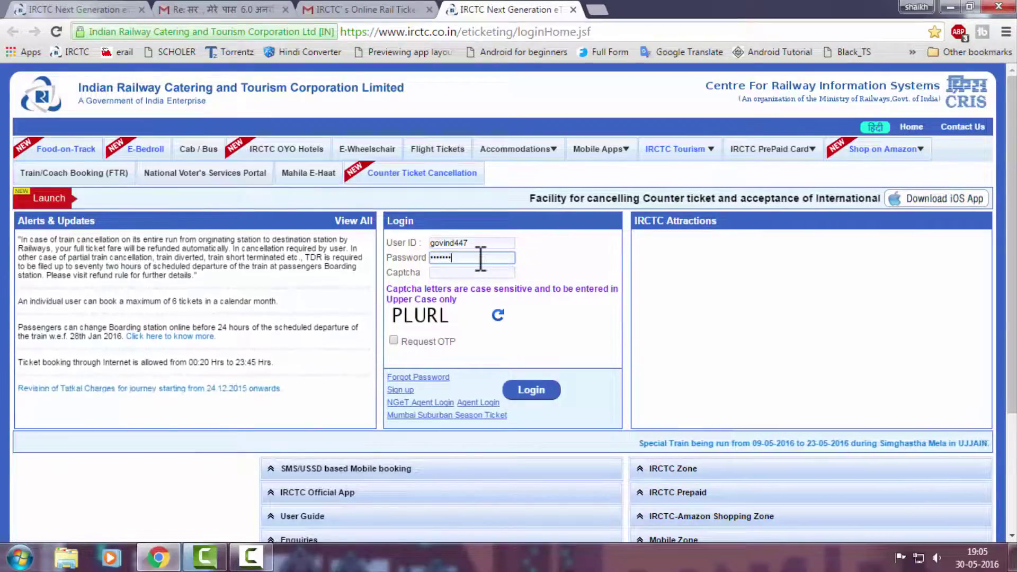
text(***)
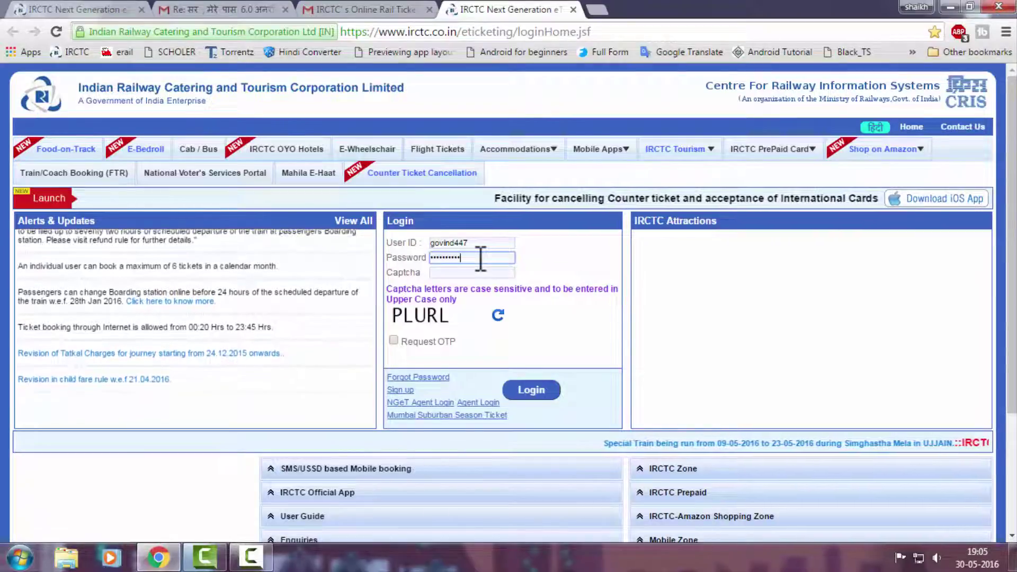
click(476, 272)
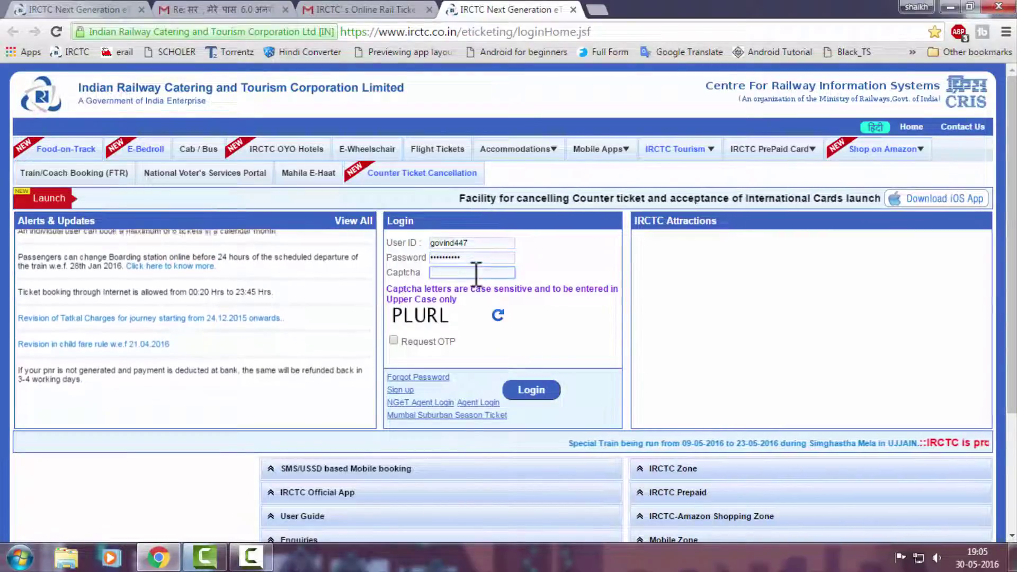
text(PL)
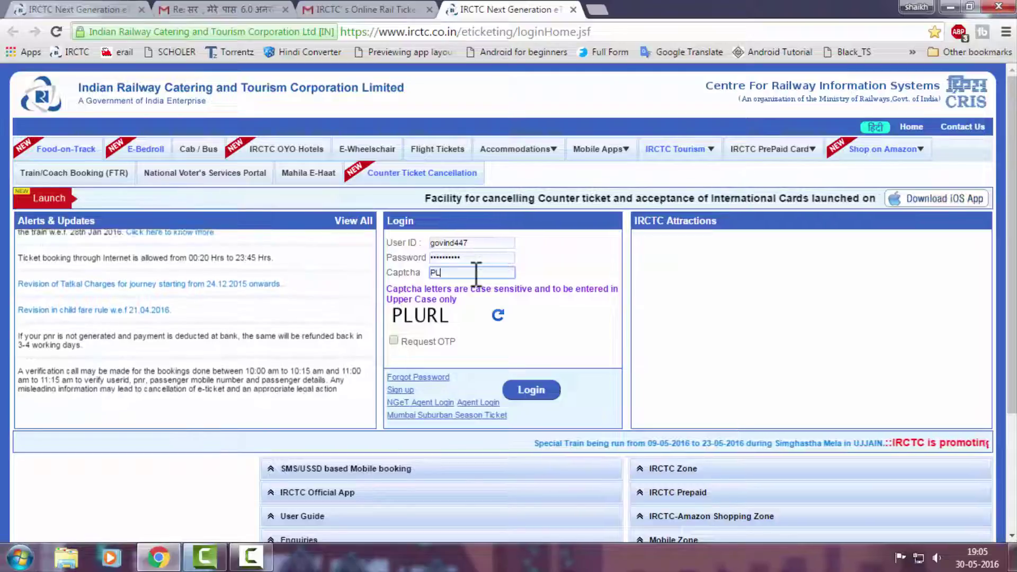
text(URL)
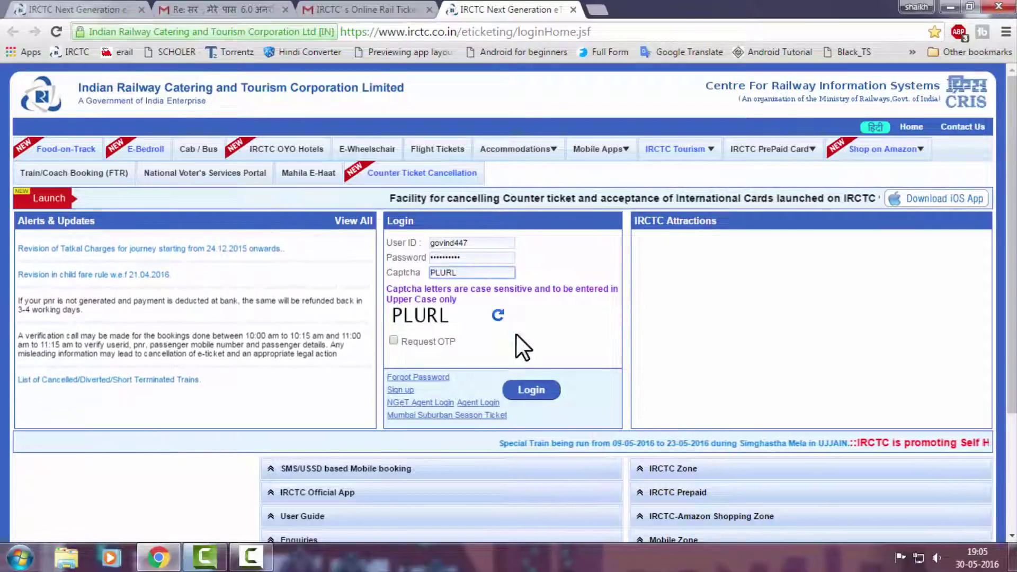
click(533, 393)
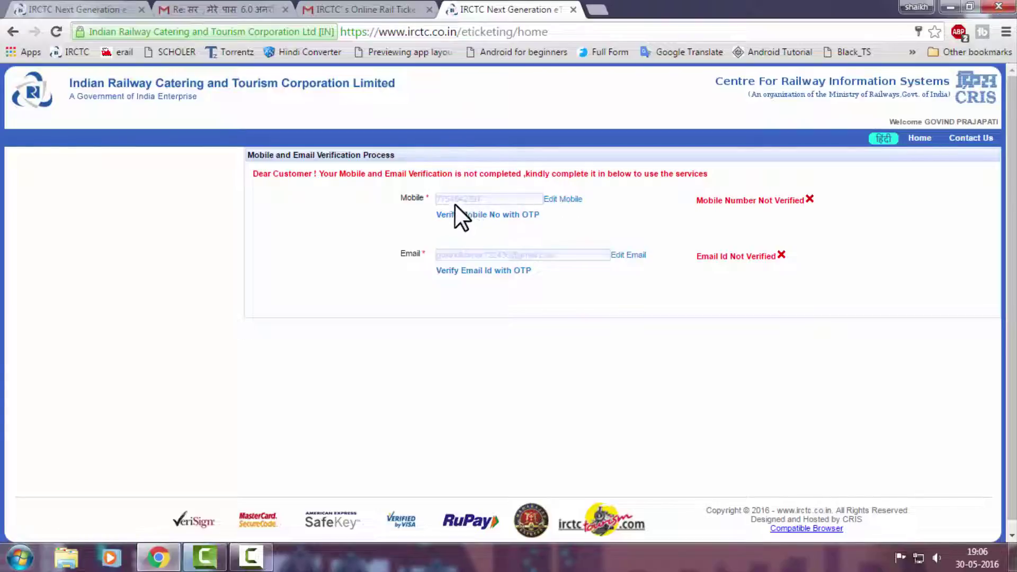
Verify the mobile number with its OTP and close the verified confirmation
click(481, 214)
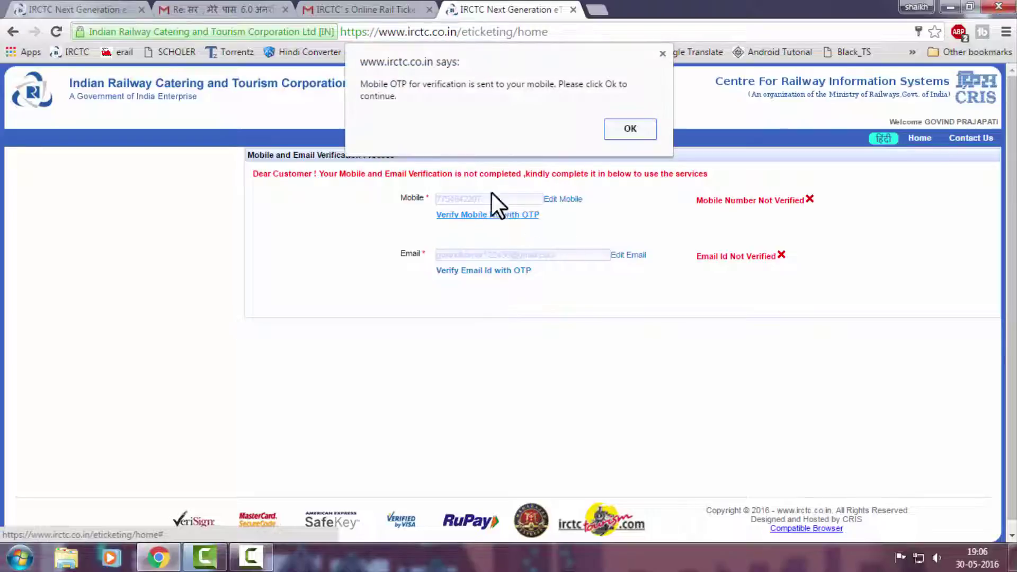
click(634, 132)
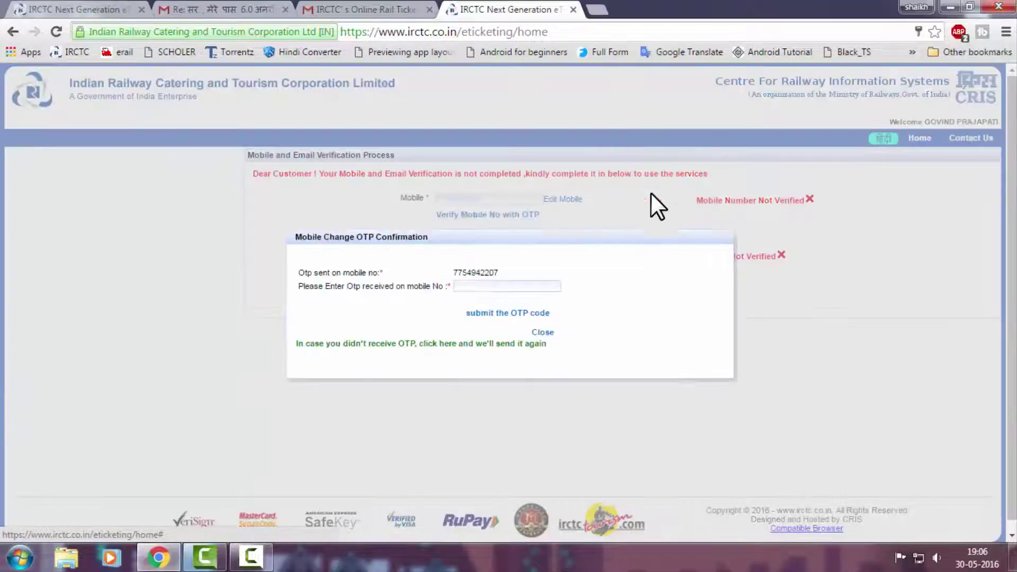
click(500, 286)
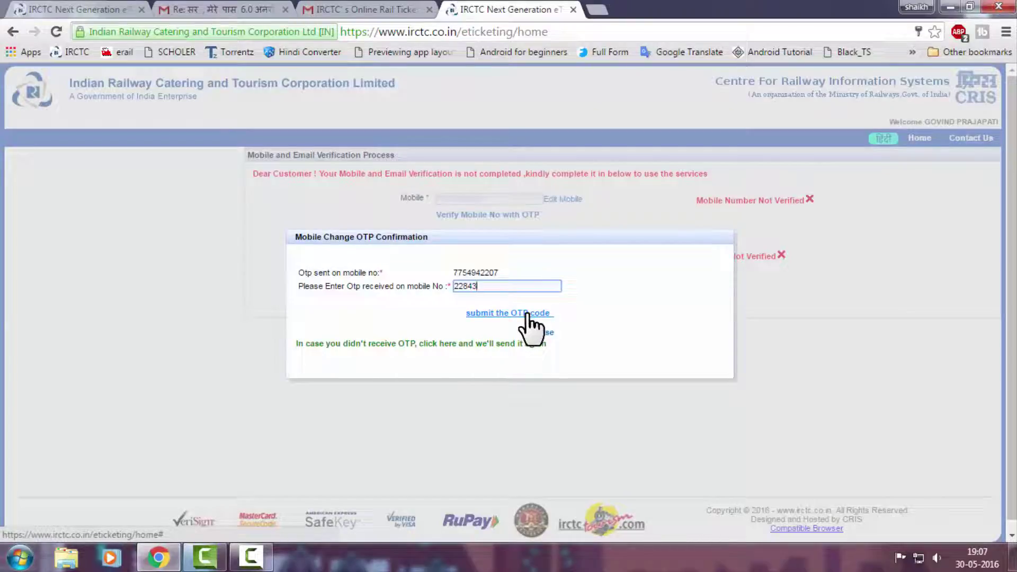
click(528, 314)
click(383, 328)
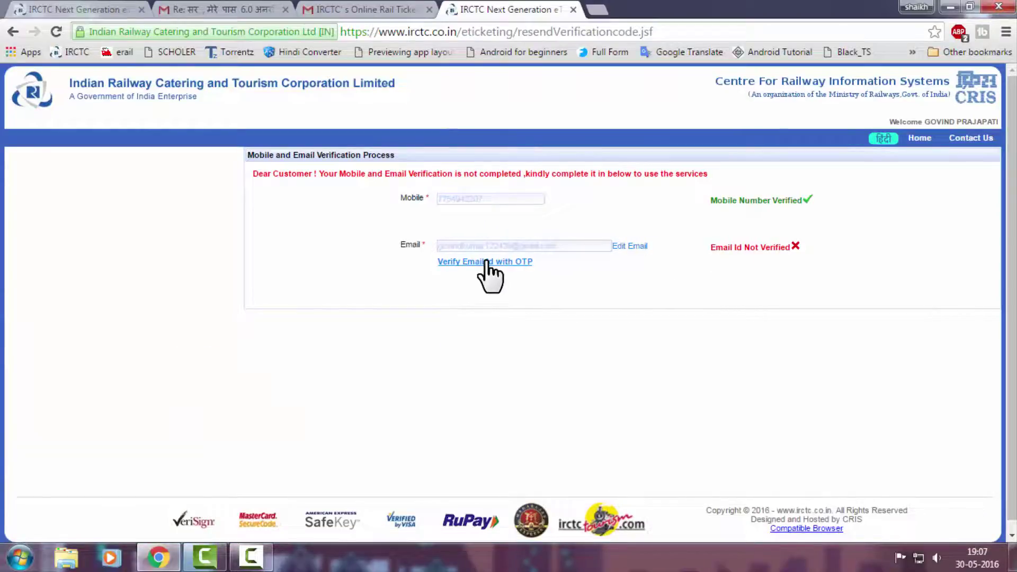
Request an email verification OTP, then switch to the mailbox to find it
click(482, 262)
click(629, 116)
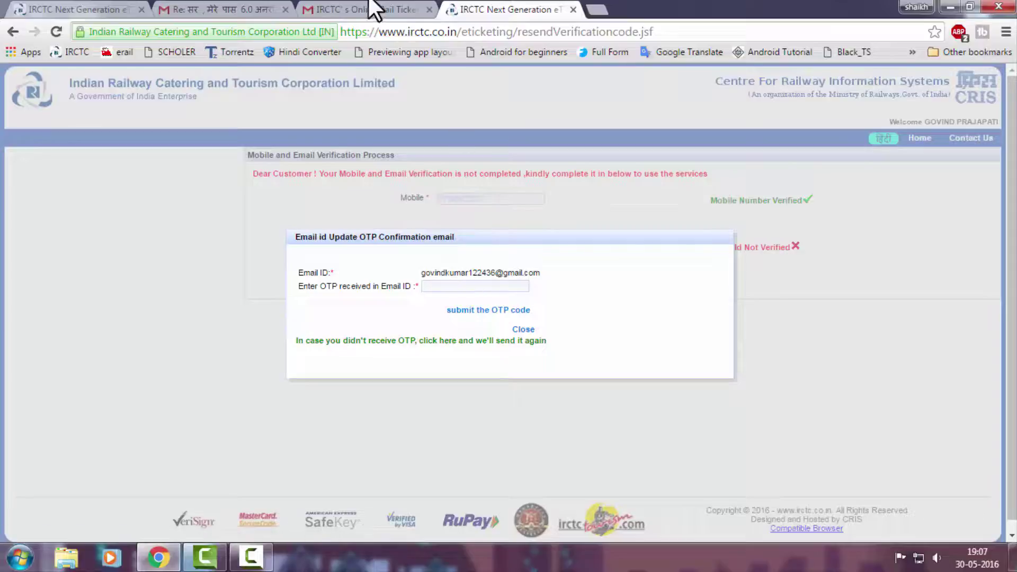
click(366, 10)
Open the 'Your email id Verification activation OTP code' email from the inbox, then return to IRCTC
click(42, 190)
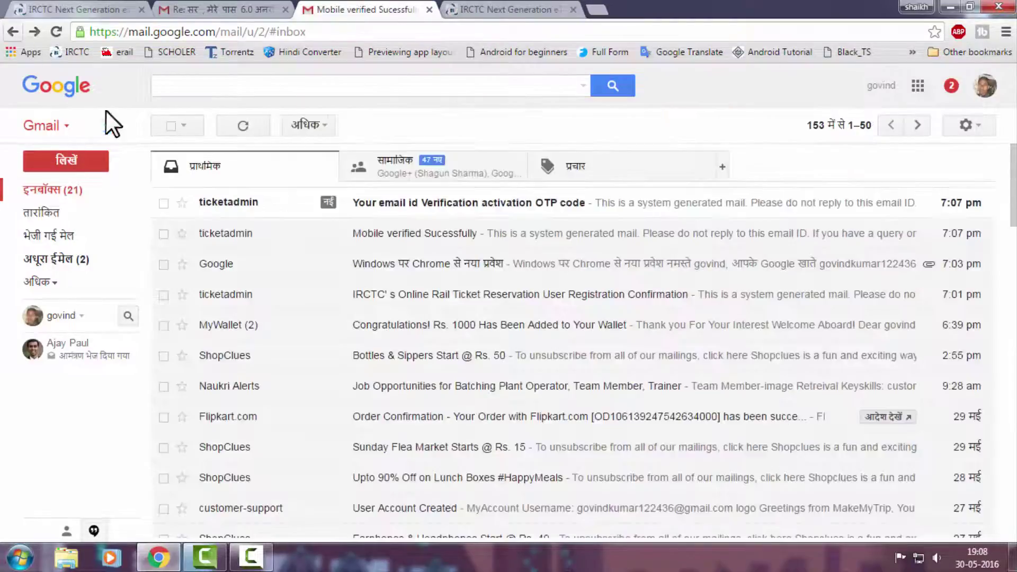
click(482, 204)
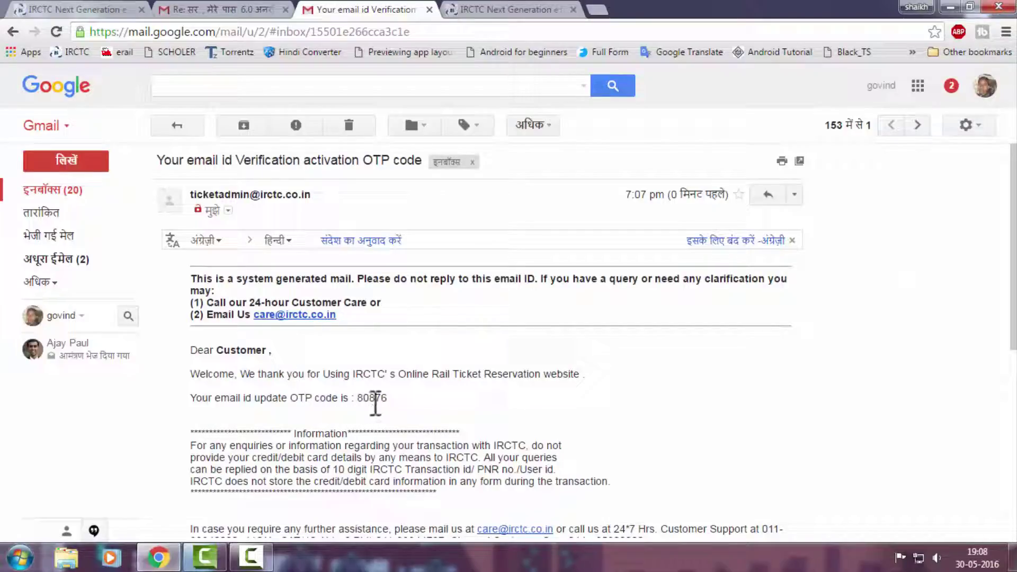
click(509, 11)
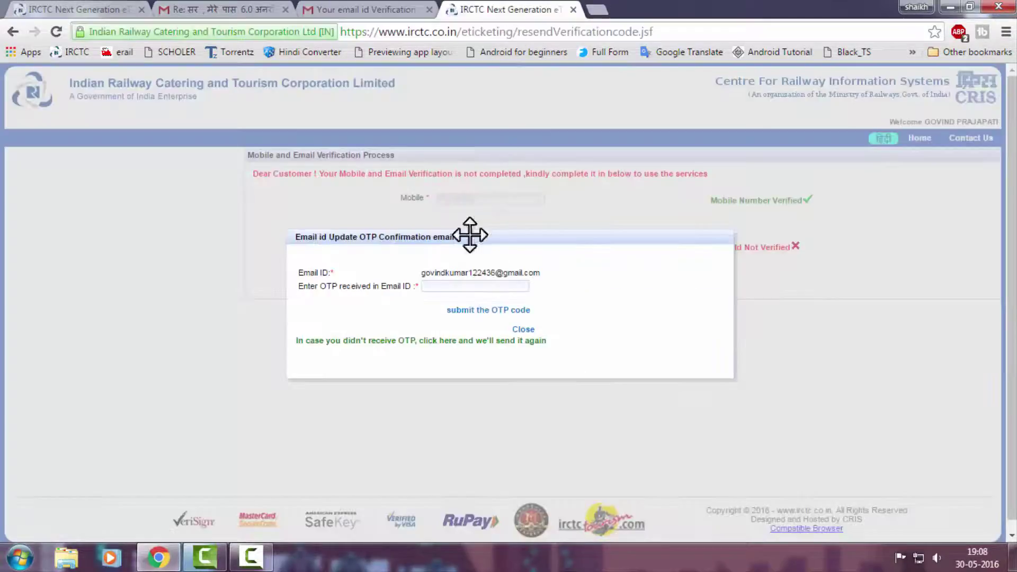
Enter and submit the emailed OTP, then close the email-verified confirmation
click(474, 287)
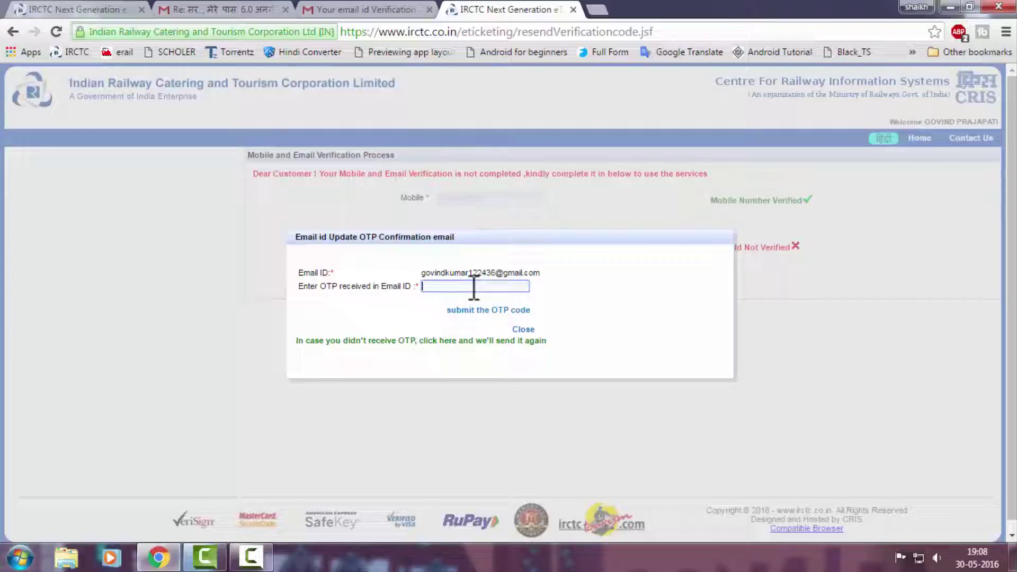
click(490, 312)
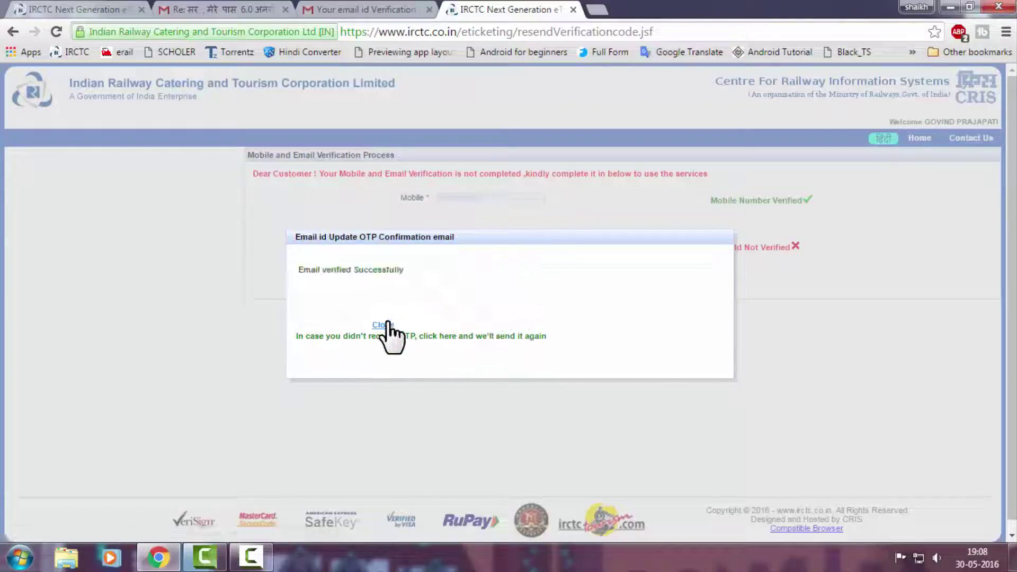
click(376, 325)
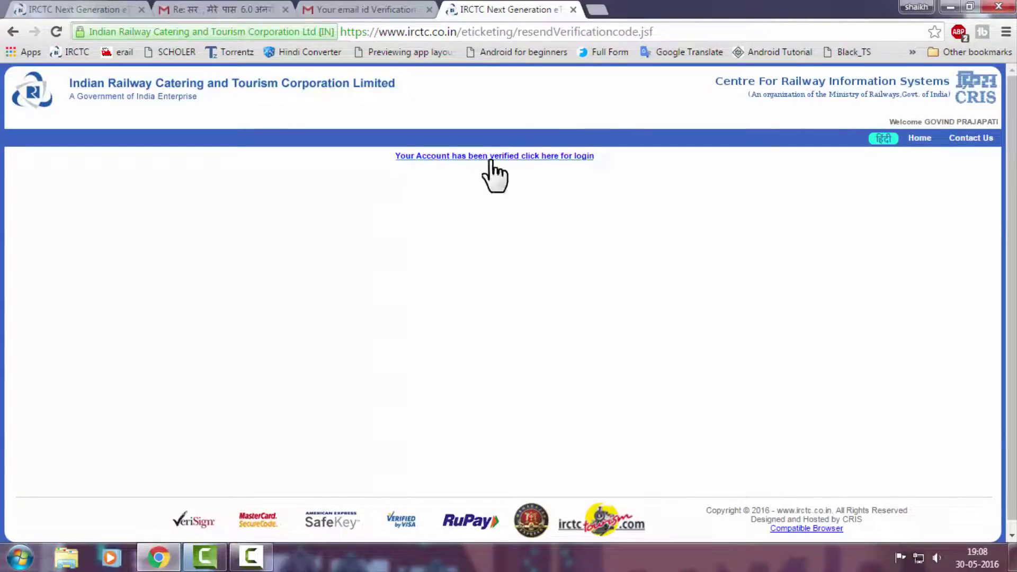
Log in to the verified account with its user ID, password and the displayed captcha
click(582, 158)
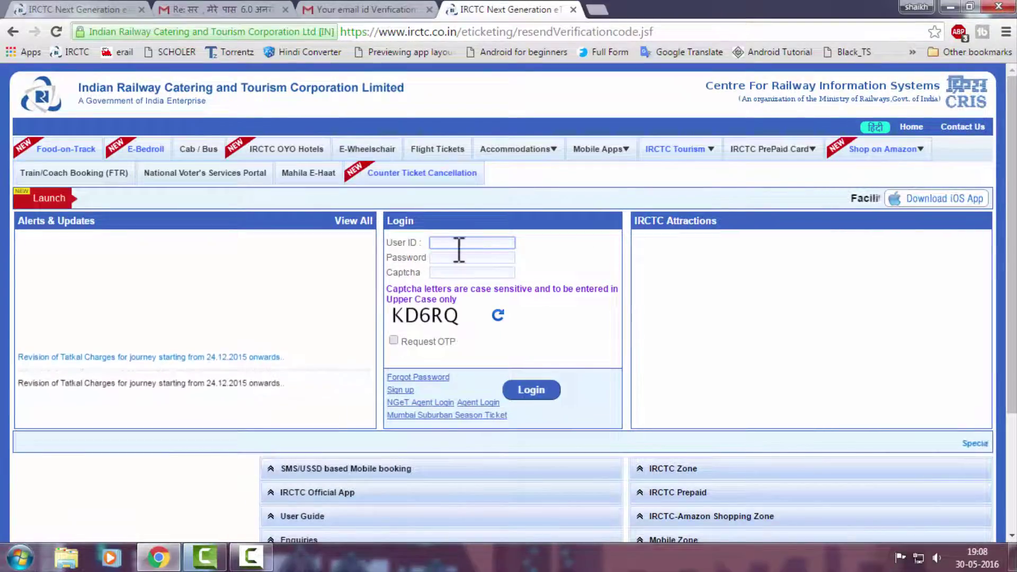
text(g)
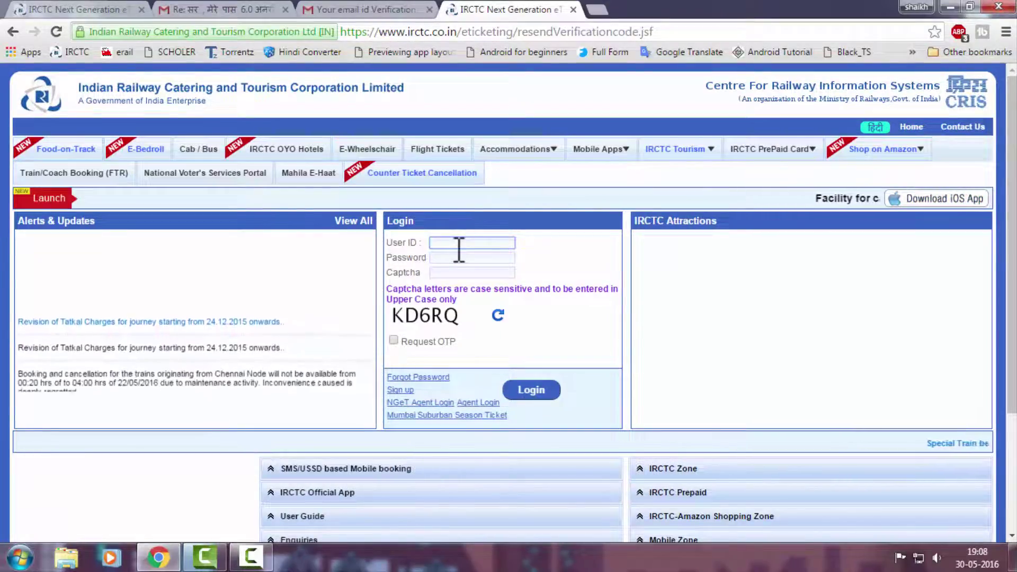
text(ovin)
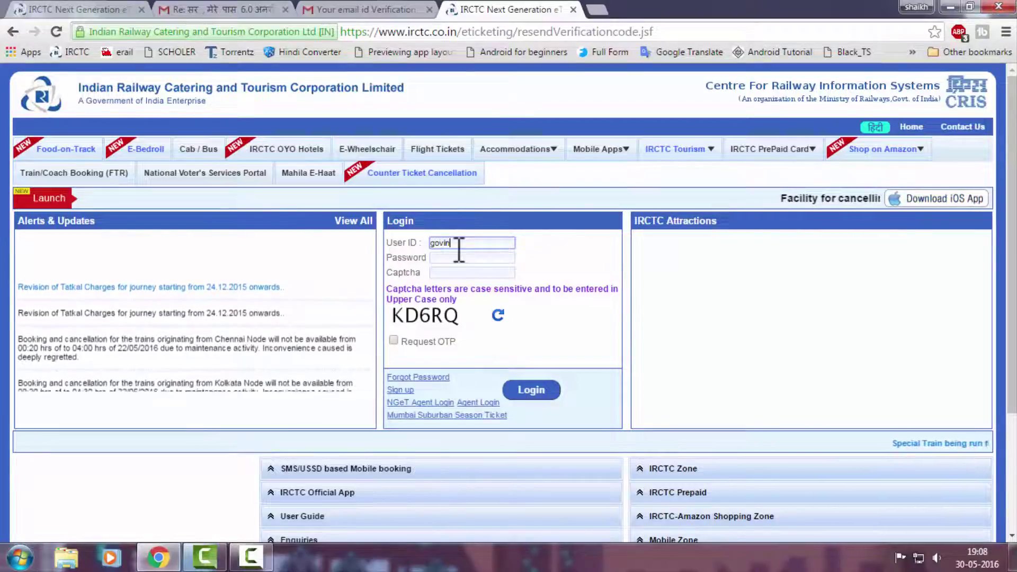
text(d447)
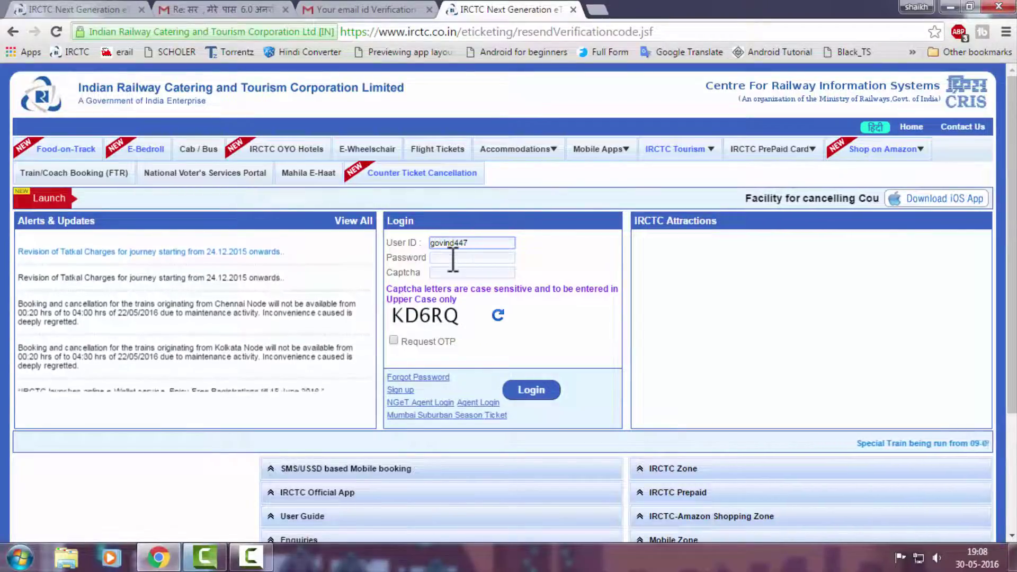
click(454, 258)
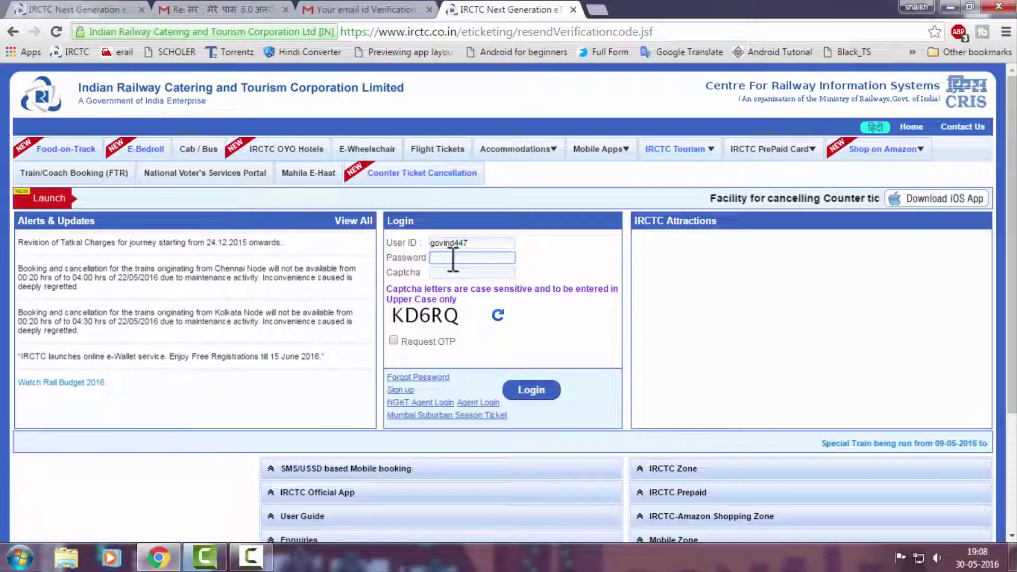
text(******)
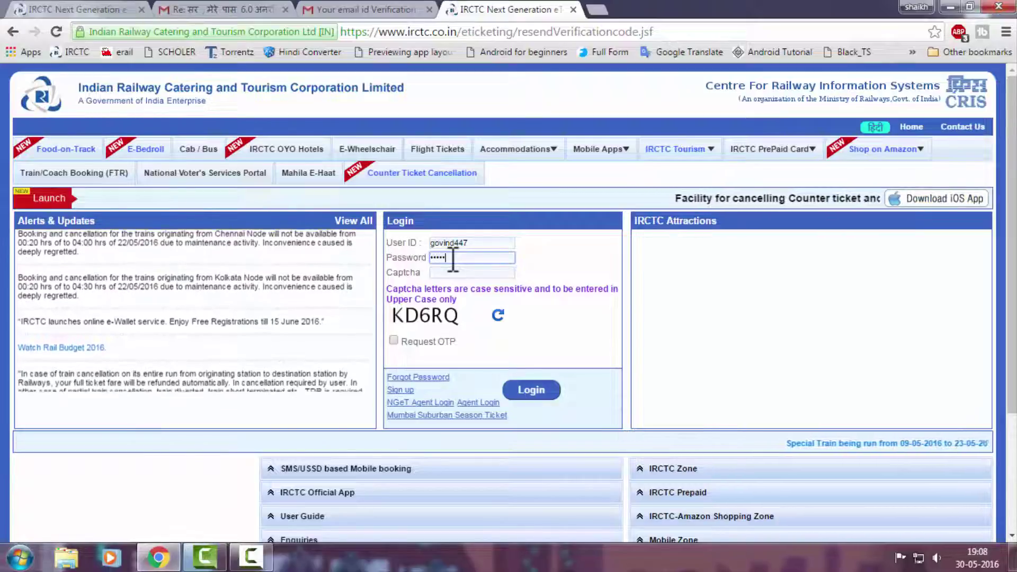
text(****)
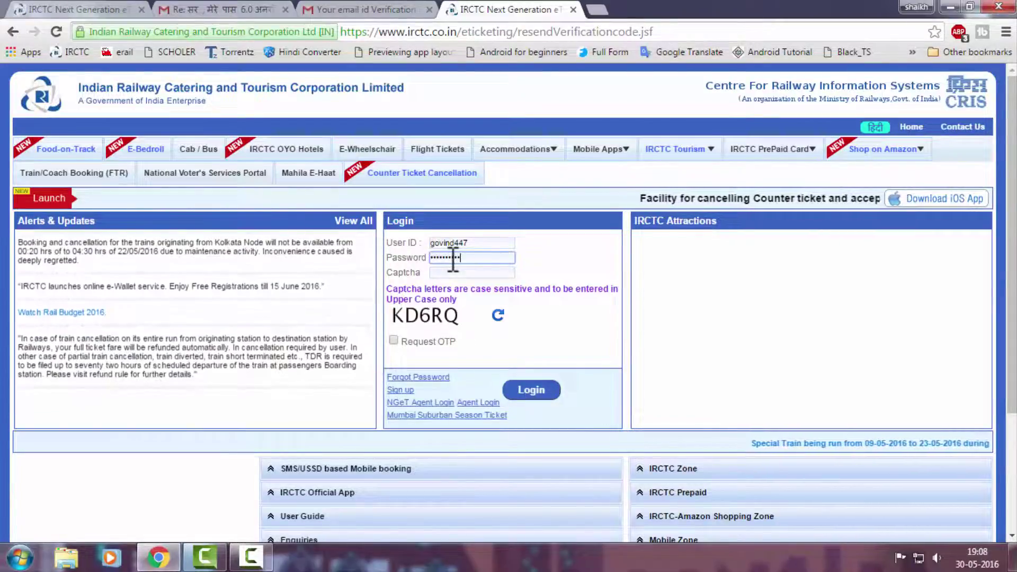
click(466, 273)
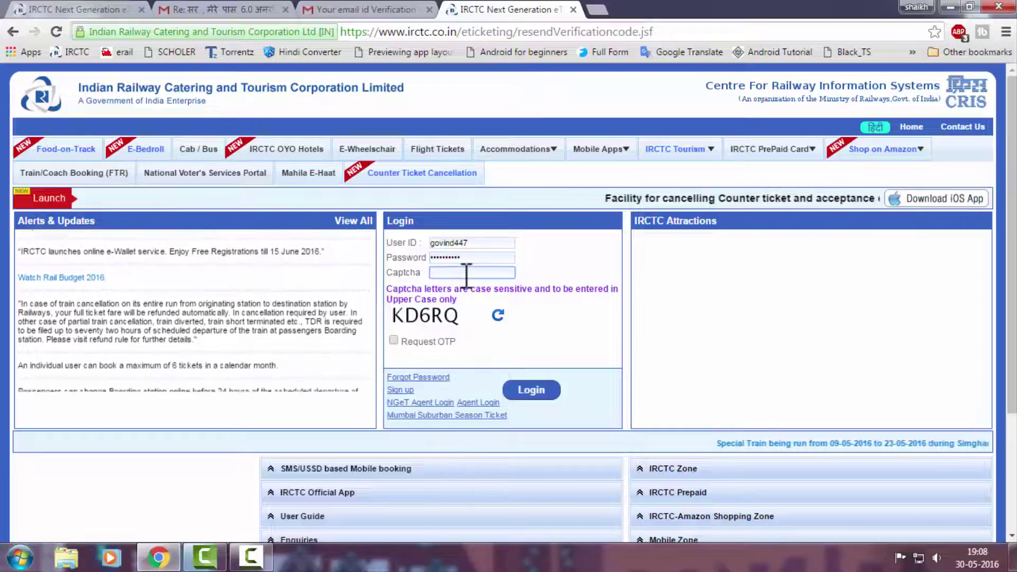
text(KD)
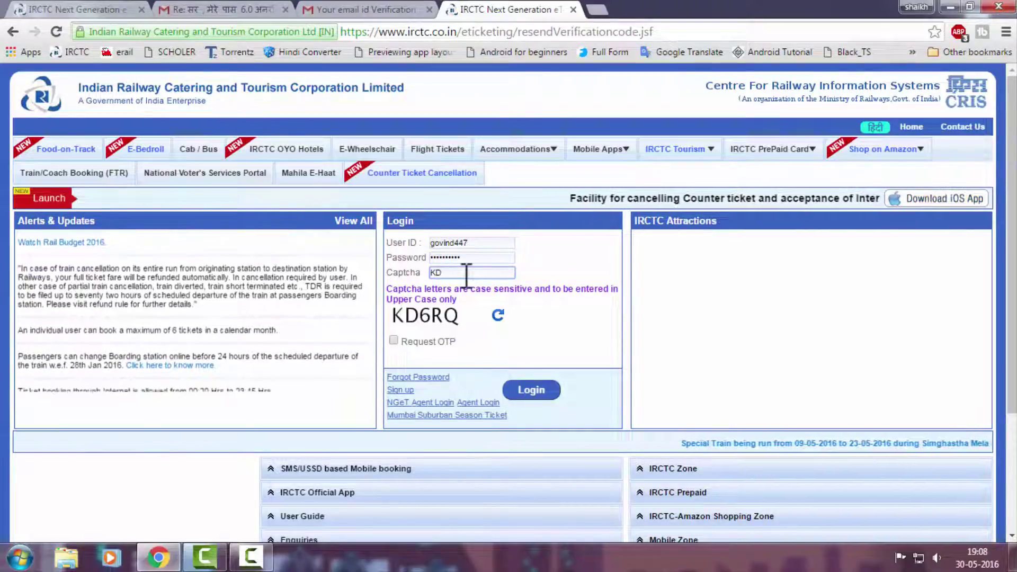
text(6R)
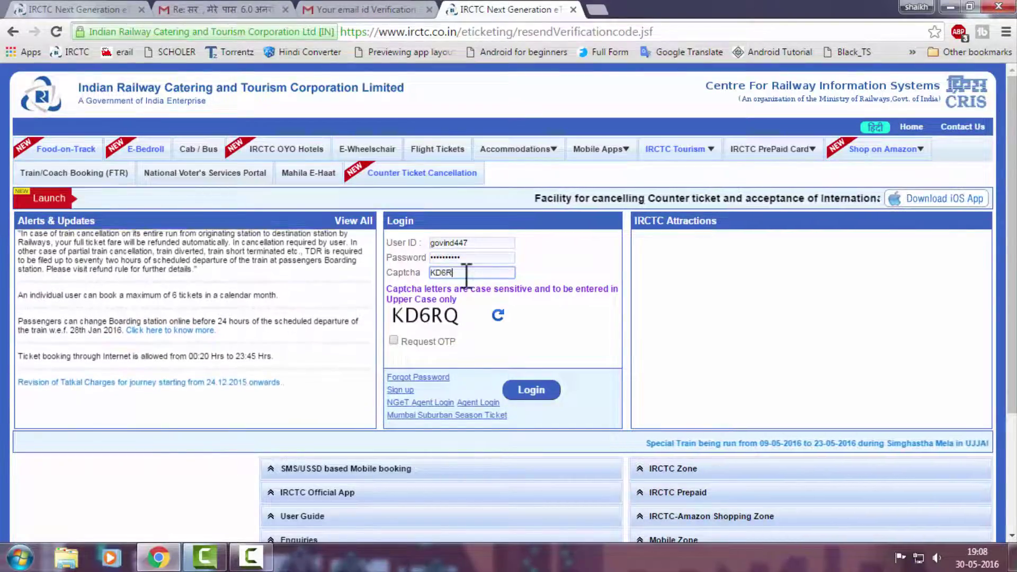
text(Q)
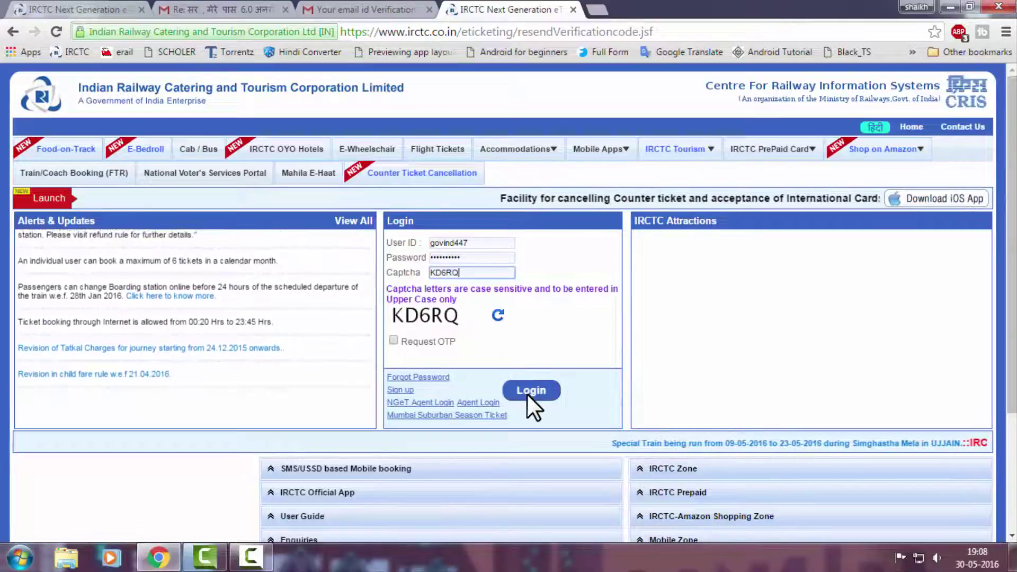
click(527, 395)
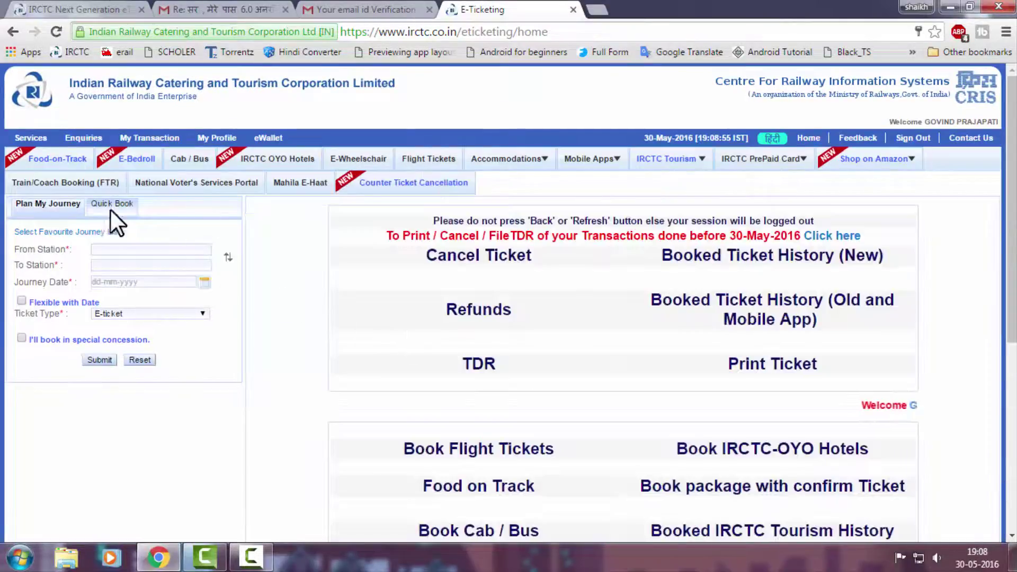